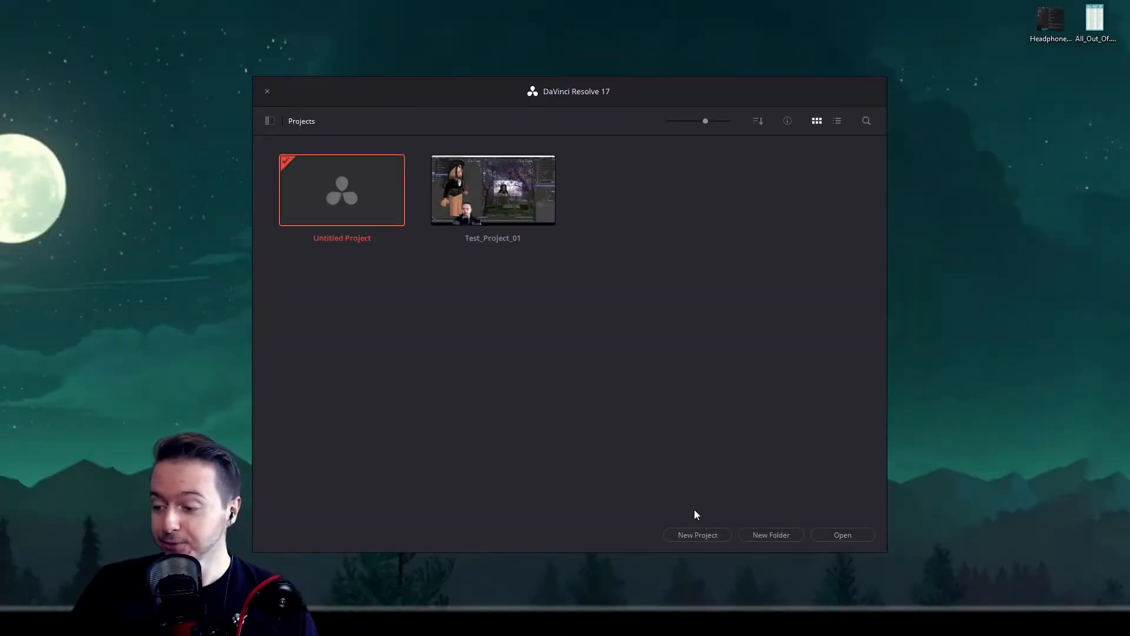
Step: Create a new project named SniperWolf_Edit
left_click(698, 535)
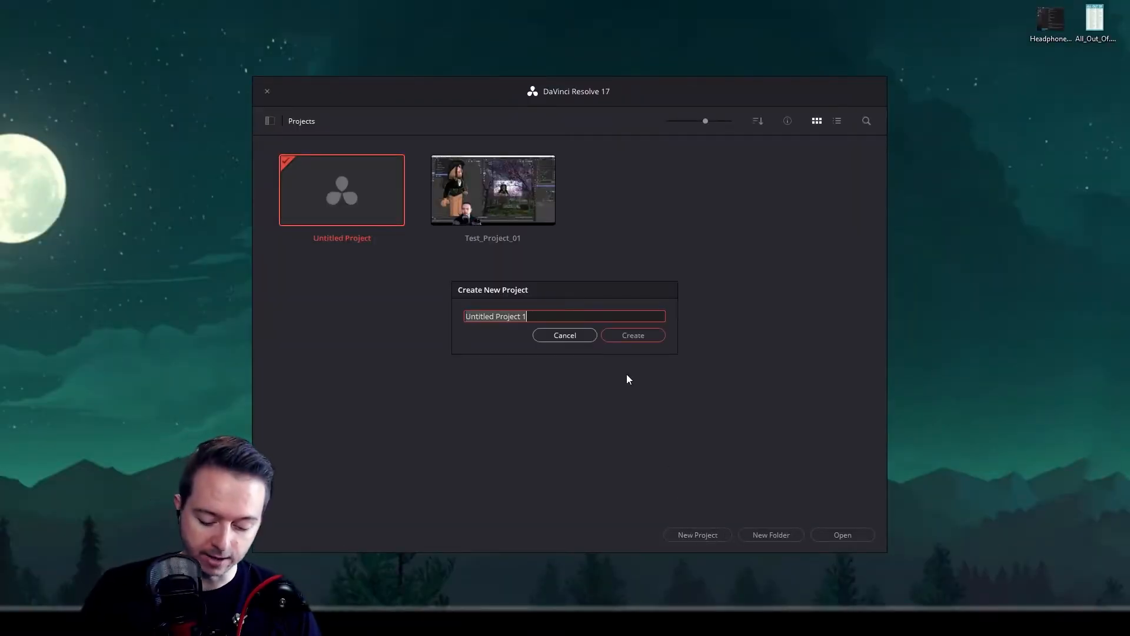
type("S")
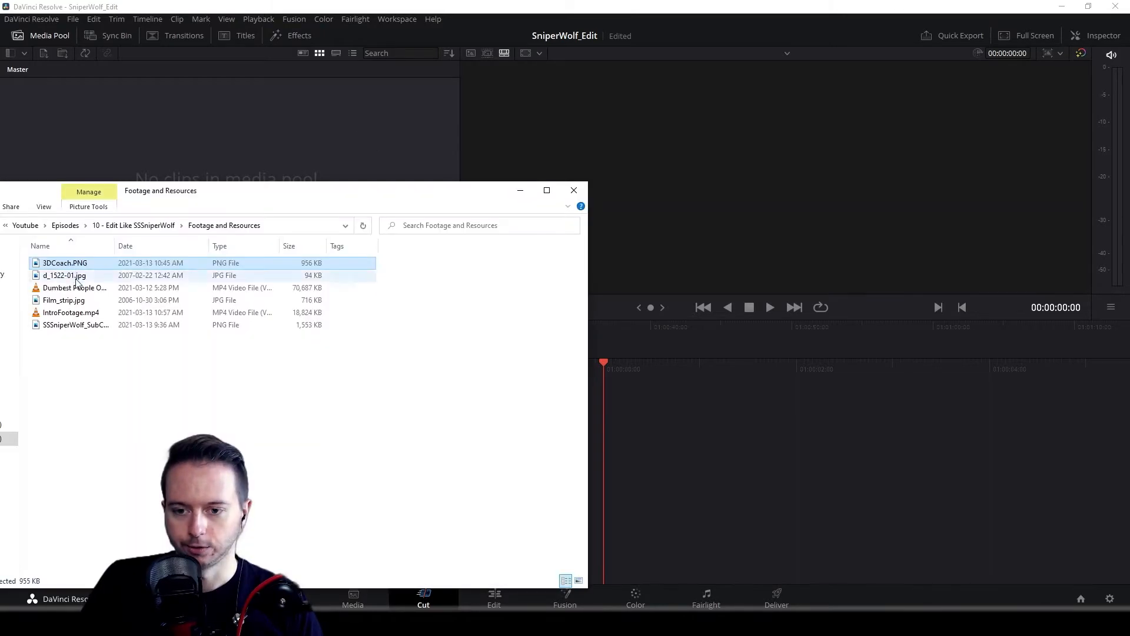
Step: Import 3DCoach.PNG, the Dumbest People video, IntroFootage.mp4 and the SSSniperWolf PNG from the Footage and Resources folder into the media pool
left_click(75, 290, "ctrl")
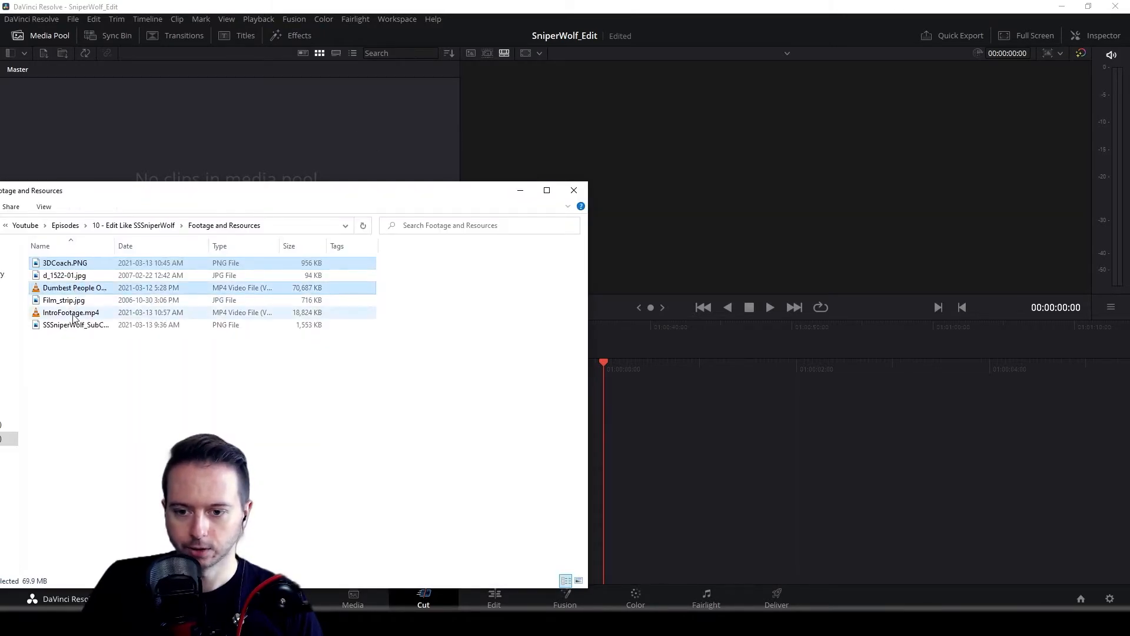
left_click(73, 315, "ctrl")
left_click(75, 324, "ctrl")
left_click_drag(71, 263, 224, 143)
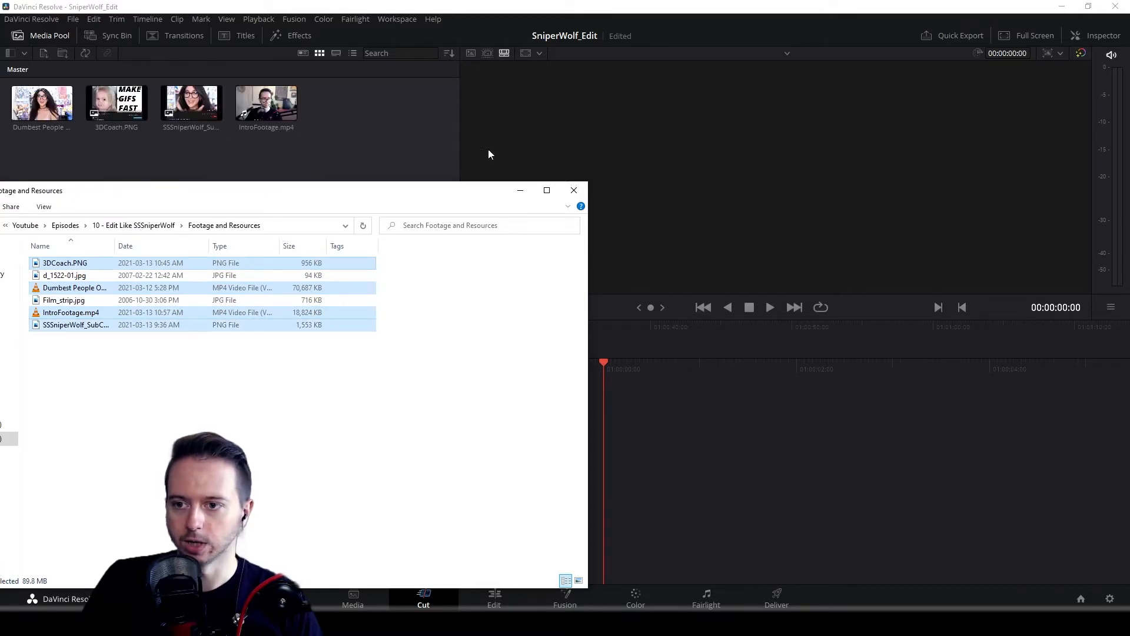
left_click(524, 192)
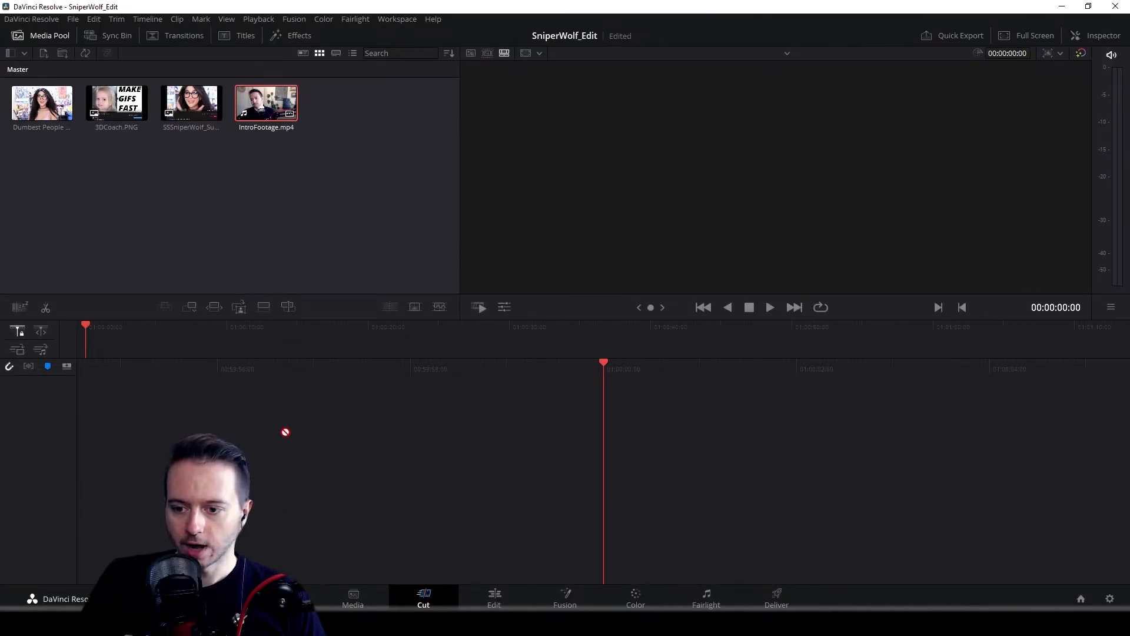
Step: Place IntroFootage.mp4 on a new timeline and switch to the Edit page
left_click_drag(289, 459, 285, 459)
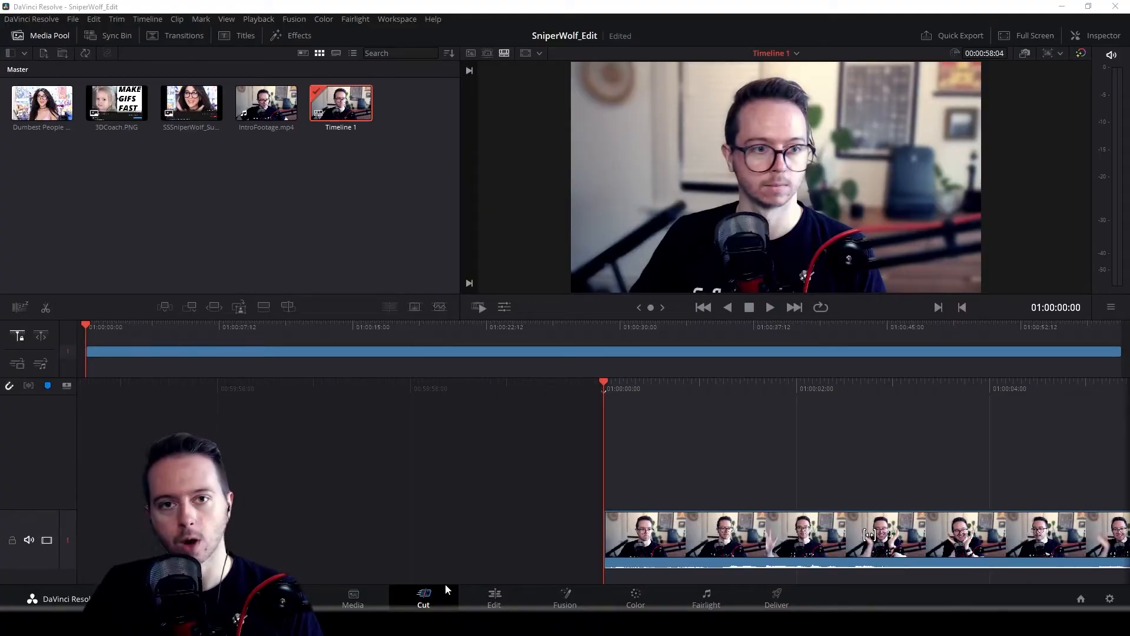
left_click(495, 599)
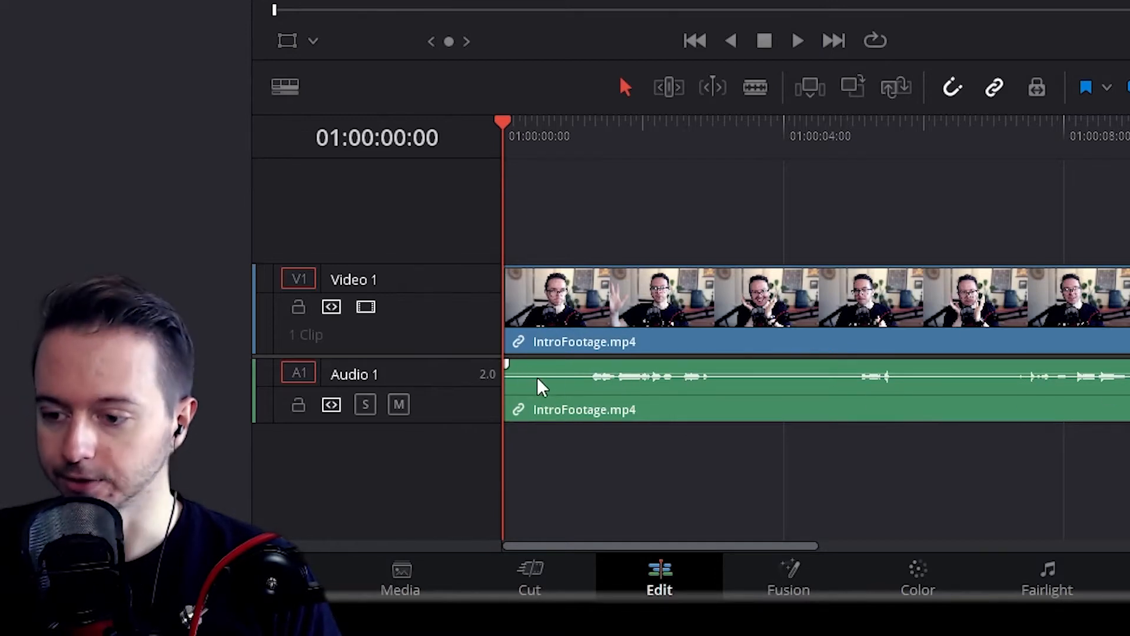
Step: Split the intro footage clip at 01:00:01:06, right where the speech waveform begins
left_click(797, 41)
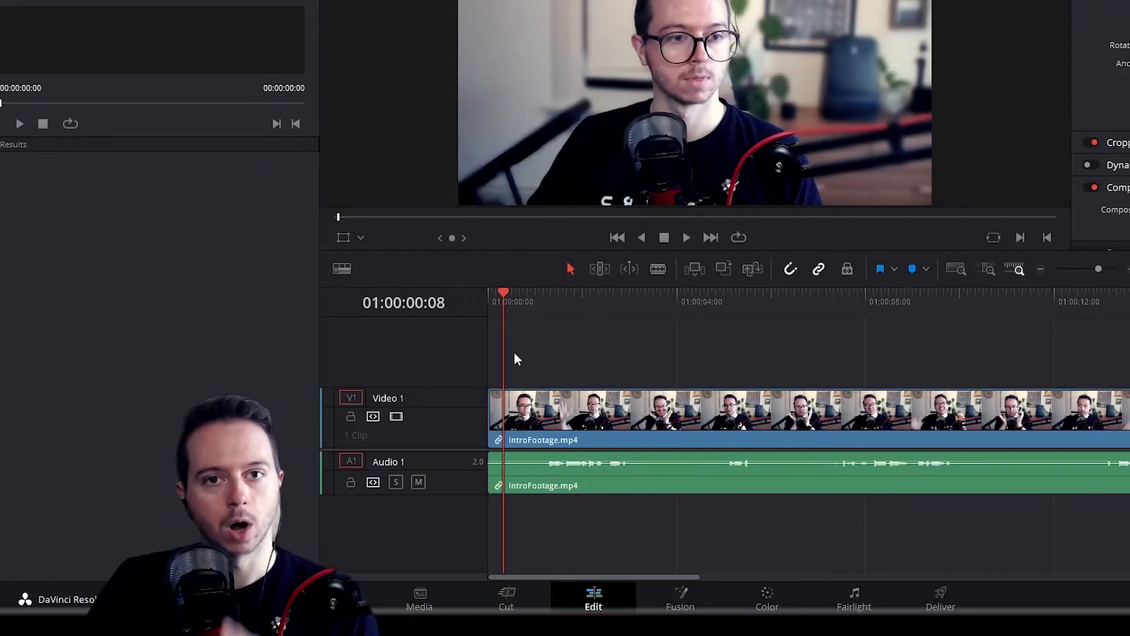
left_click_drag(503, 295, 550, 298)
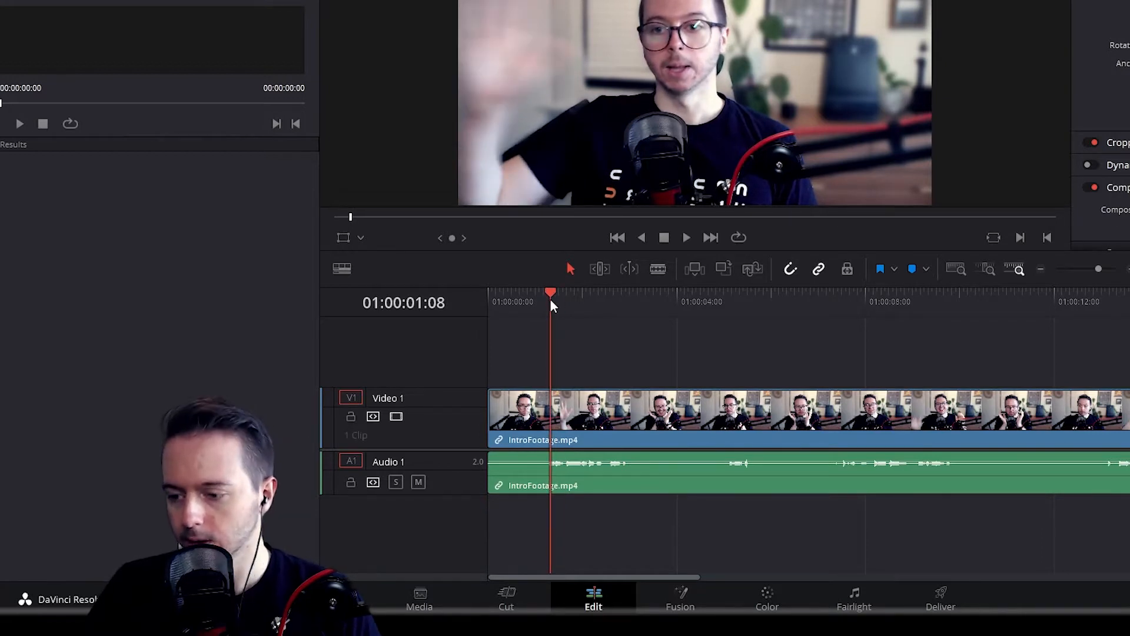
key("Left")
key("Left")
key("Left")
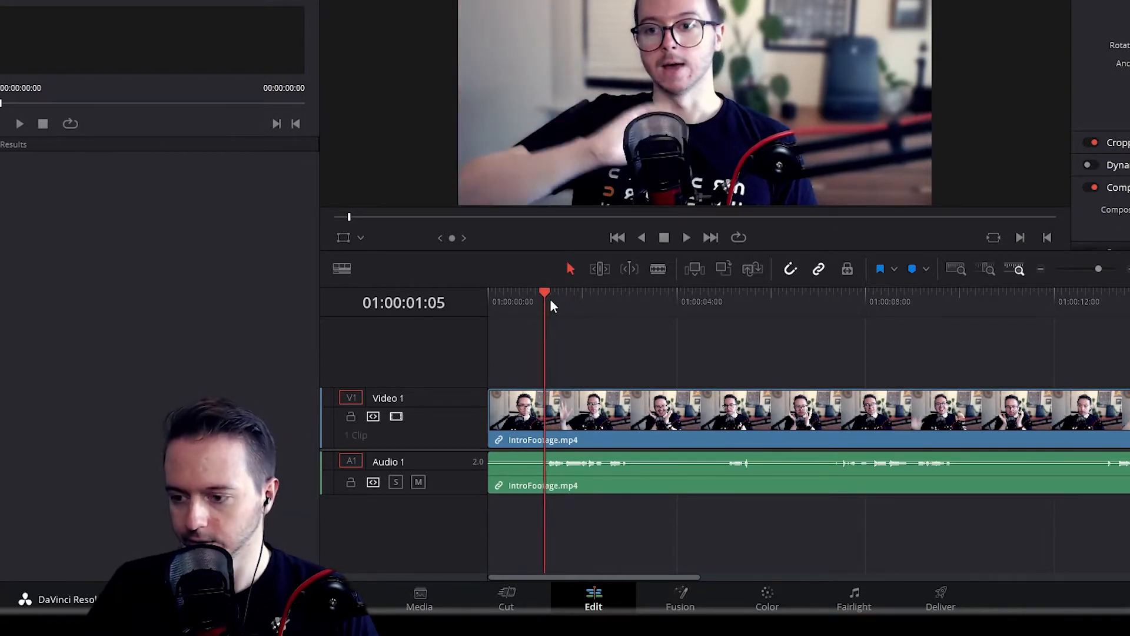
key("Right")
key("Right")
key("Left")
key("Left")
key("Left")
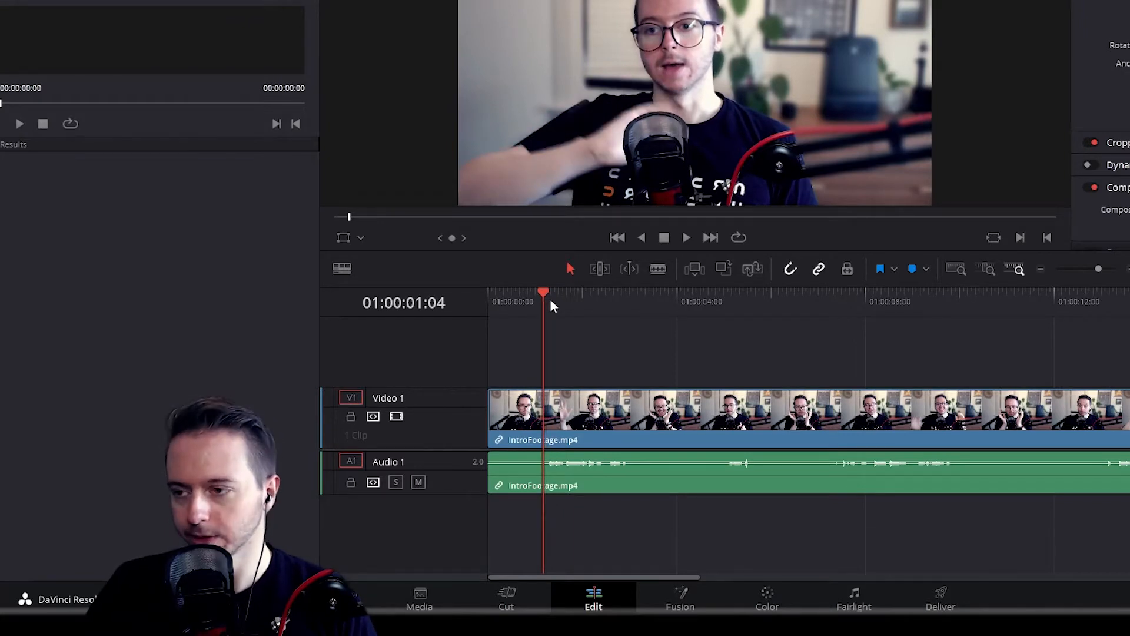
key("Right")
key("Right")
key("Right")
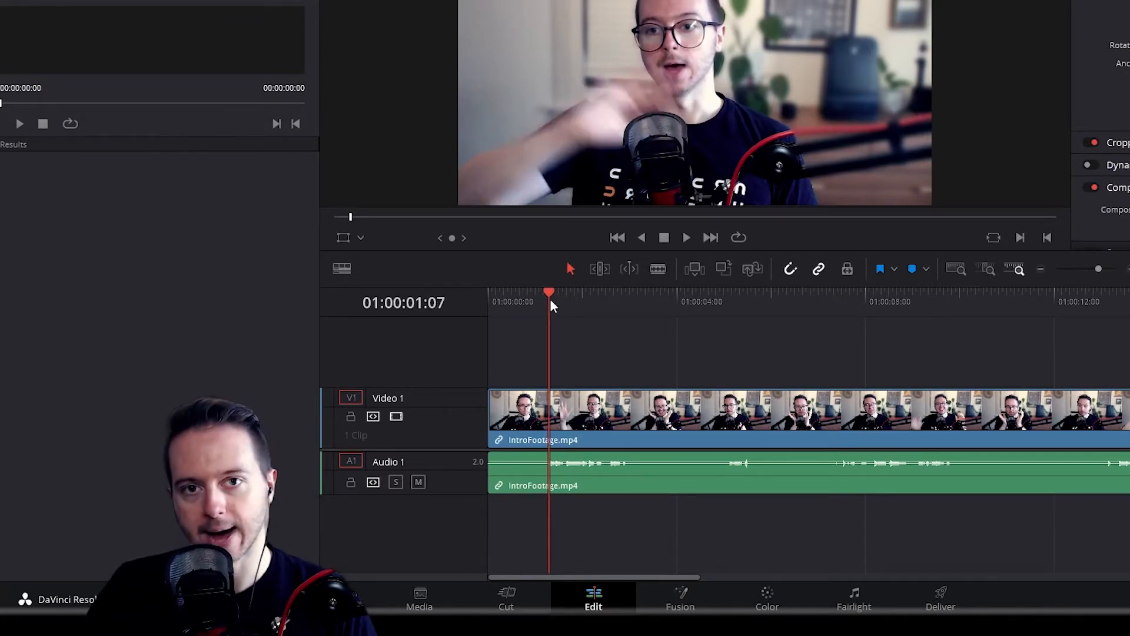
key("Left")
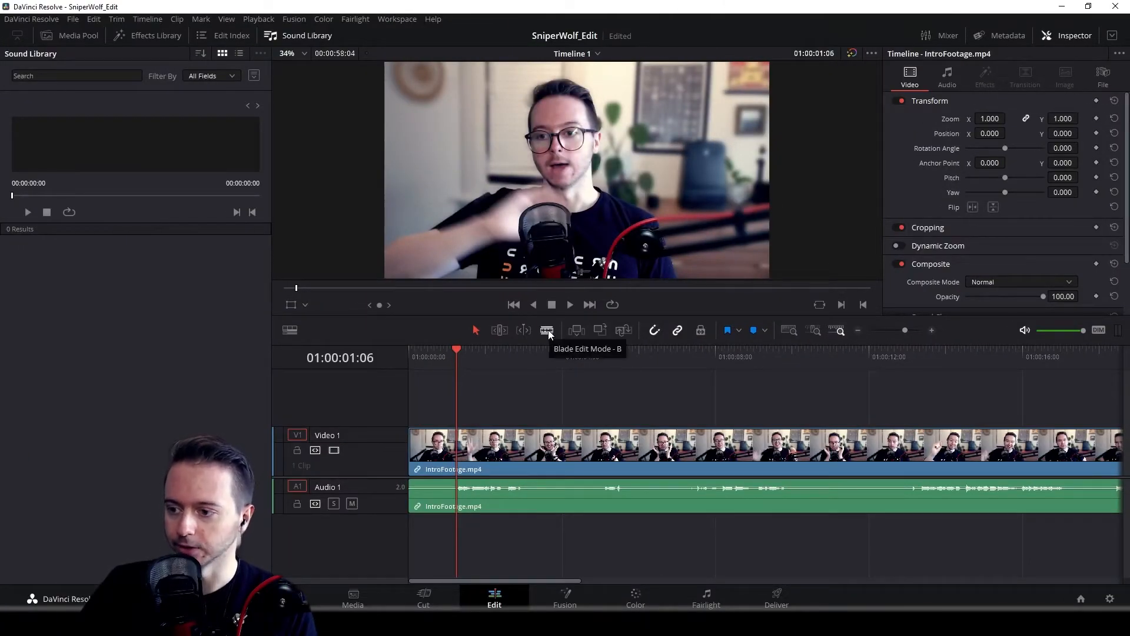
left_click(547, 331)
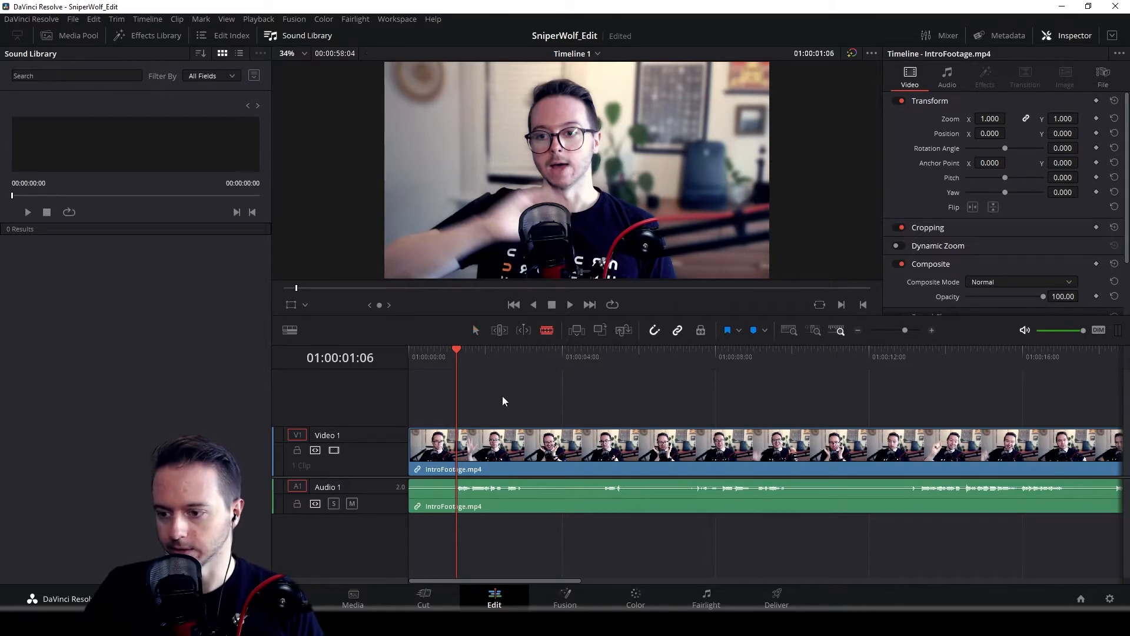
left_click(460, 454)
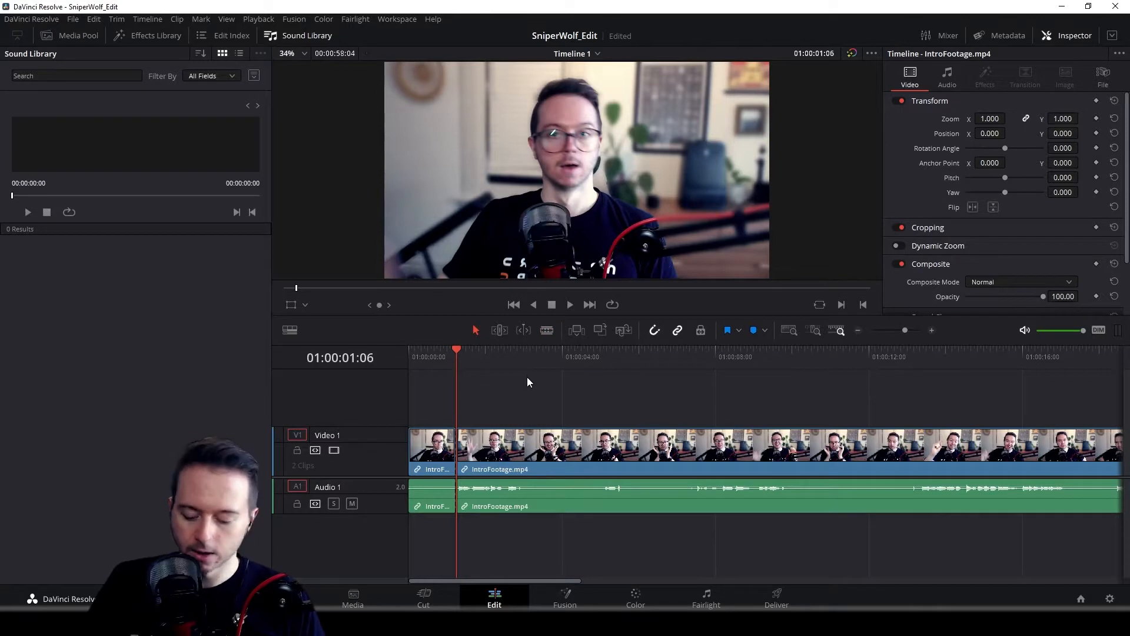
Step: Try deleting the short opening segment before the cut without closing the gap, and undo the deletion after previewing it
left_click(433, 446)
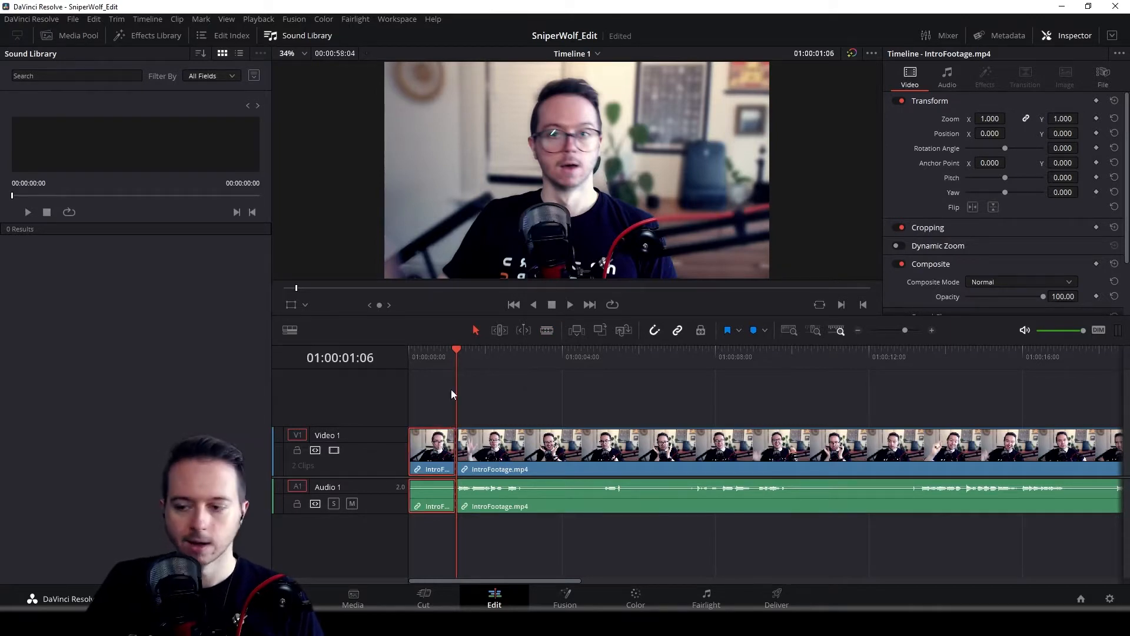
key("BackSpace")
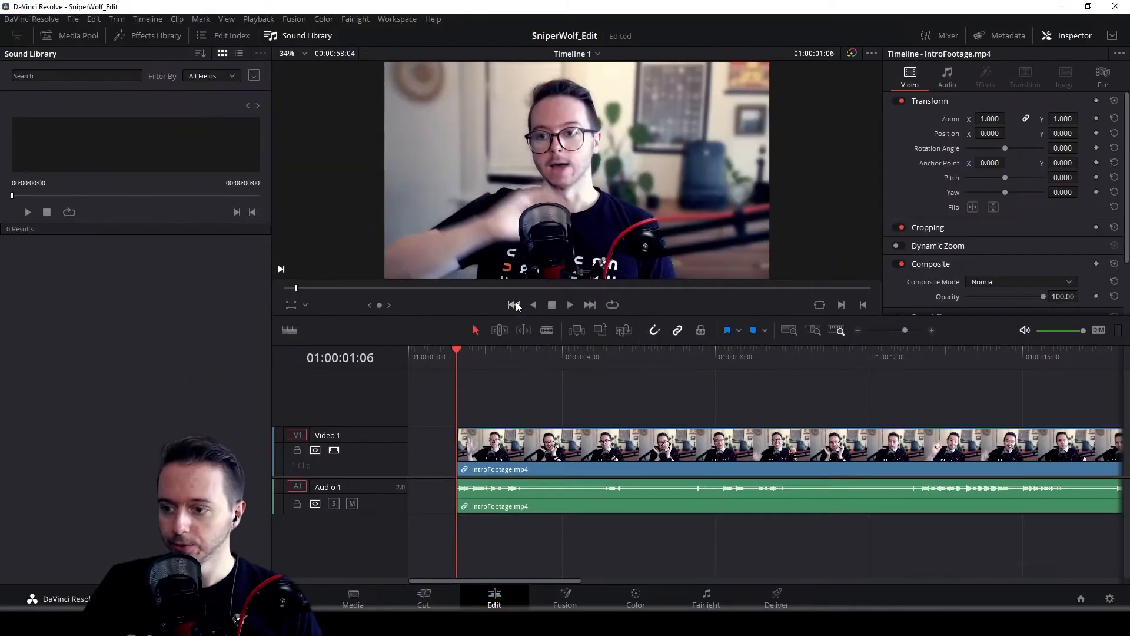
left_click(654, 189)
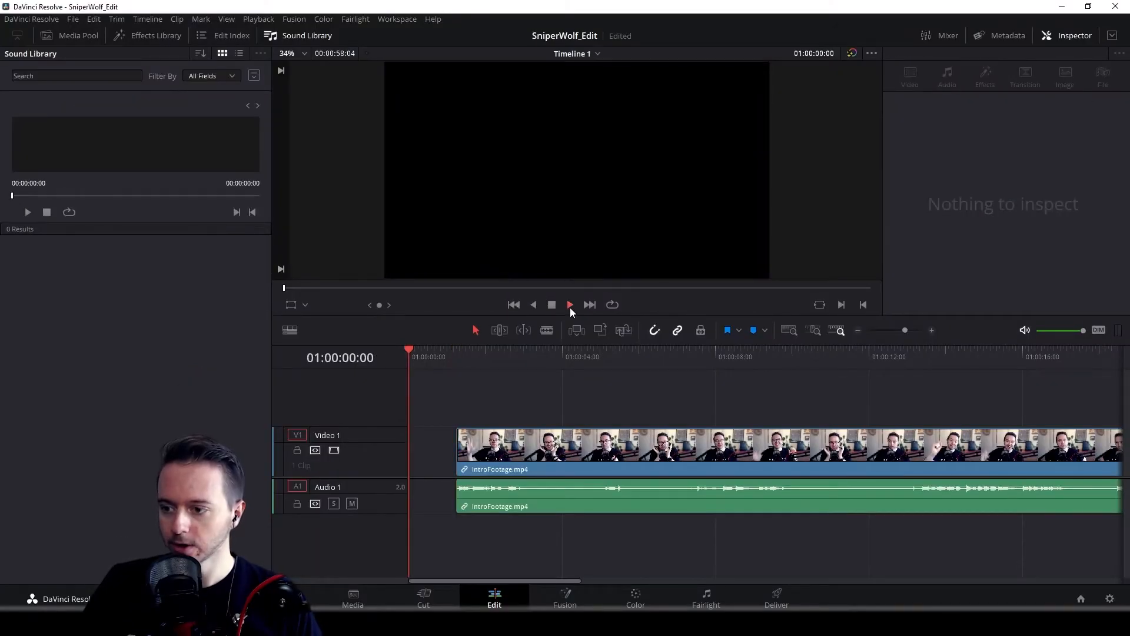
left_click(730, 189)
left_click(552, 304)
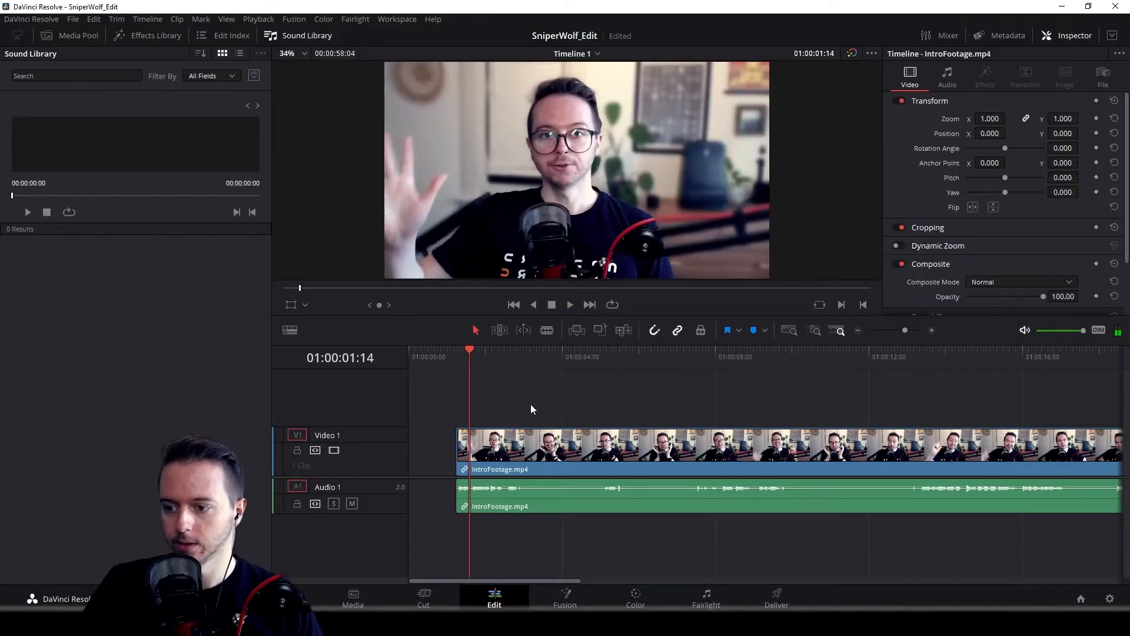
key("ctrl+z")
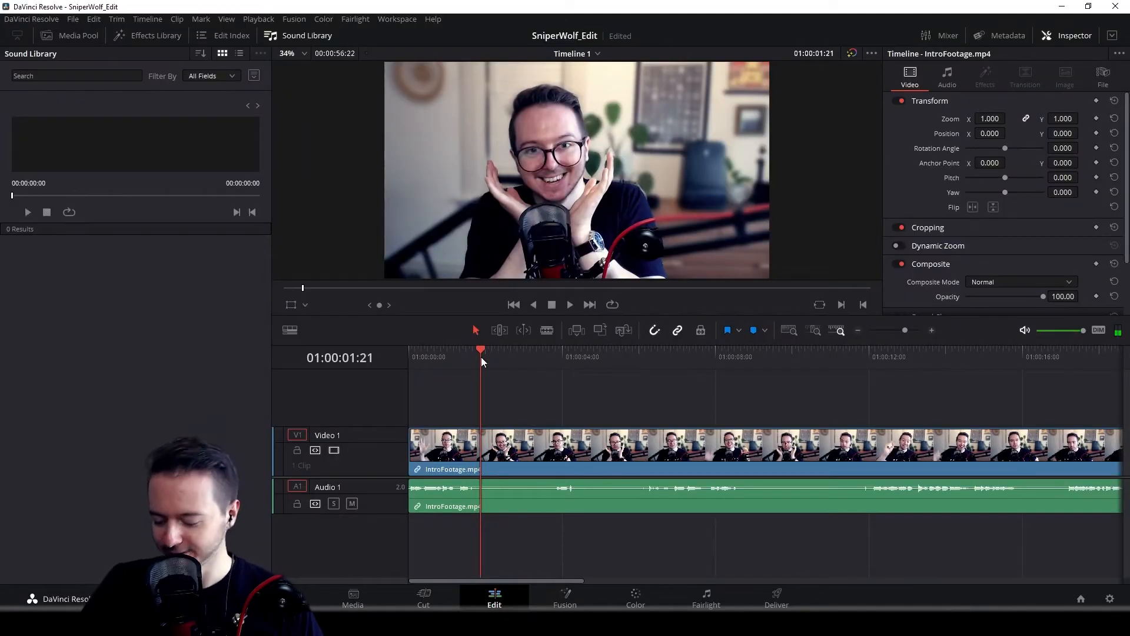
Step: Cut out the section of intro footage between 01:00:01:17 and 01:00:12:02
left_click_drag(481, 357, 470, 497)
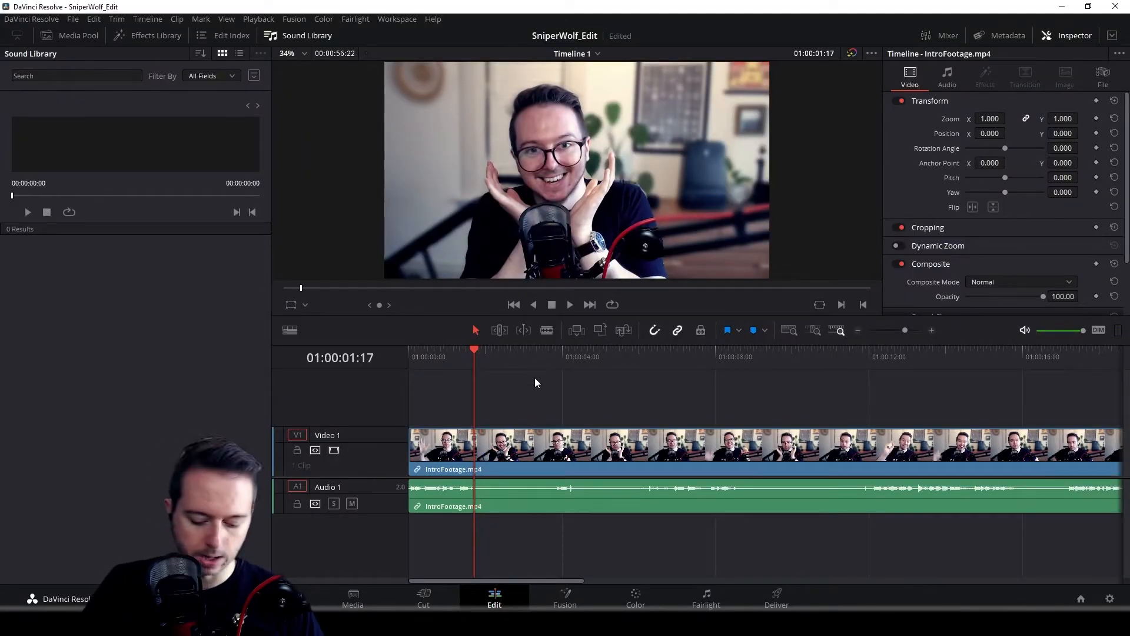
key("b")
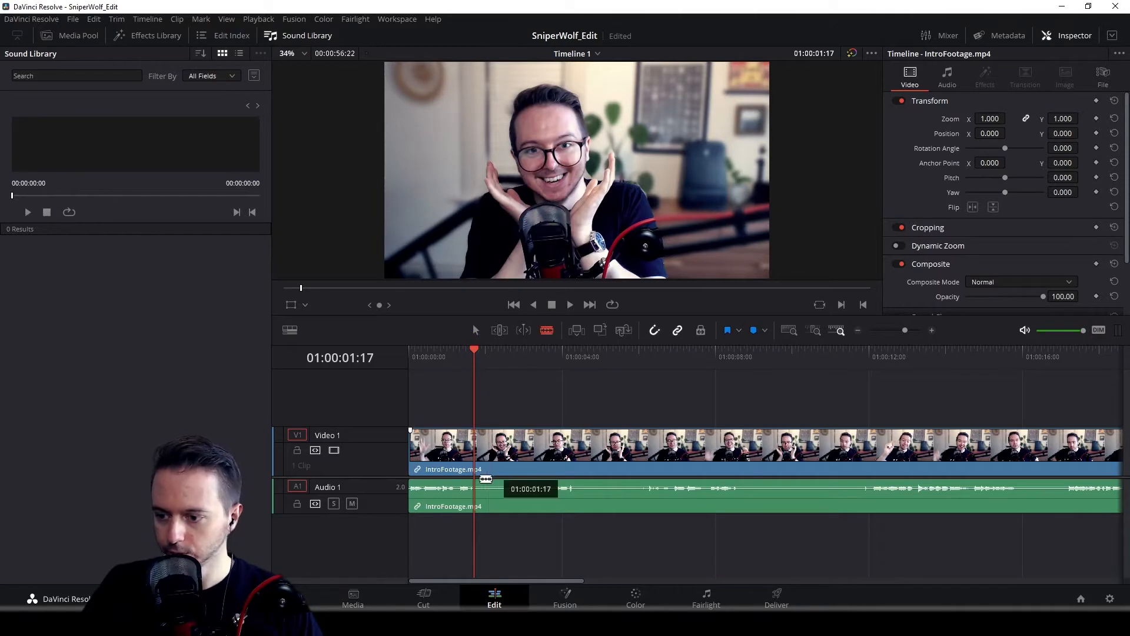
left_click(486, 479)
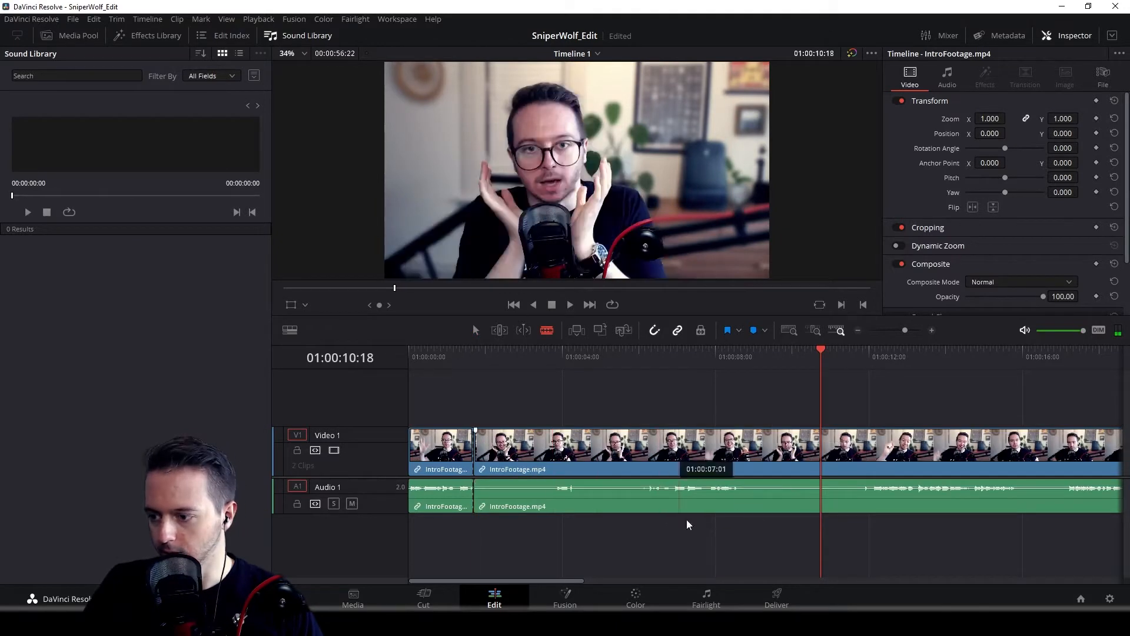
left_click_drag(822, 356, 873, 356)
key("ctrl+b")
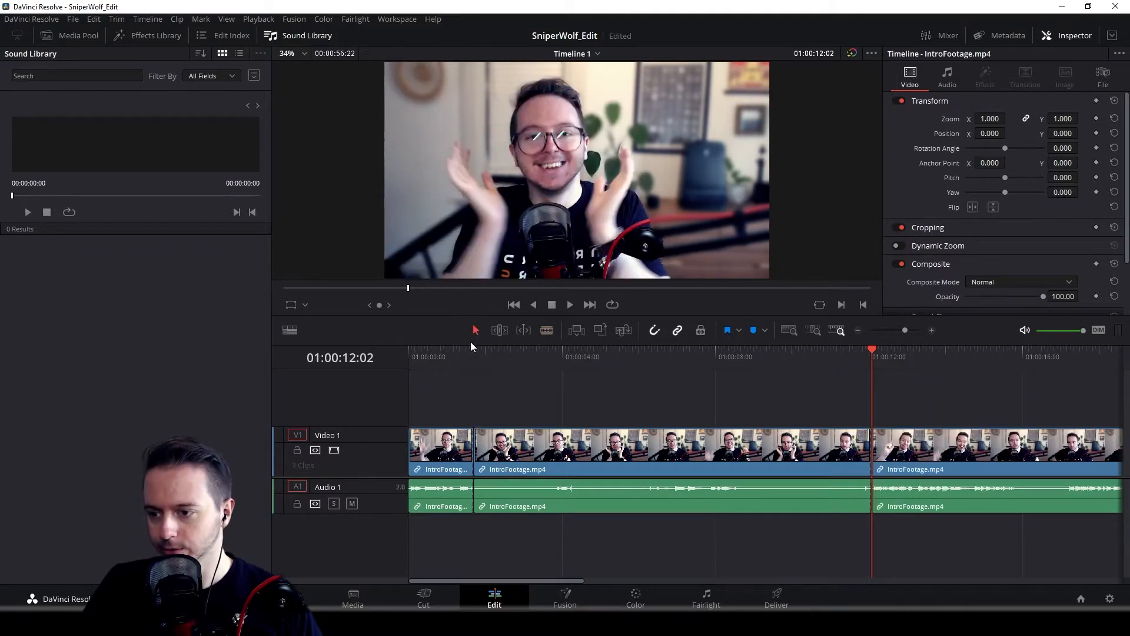
left_click(584, 454)
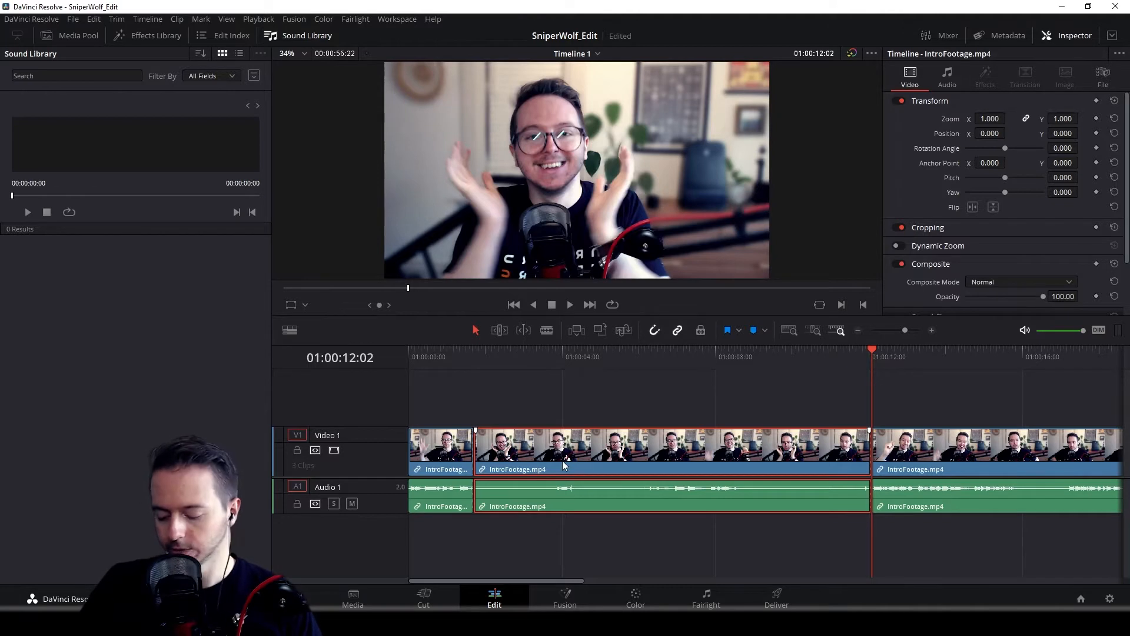
key("BackSpace")
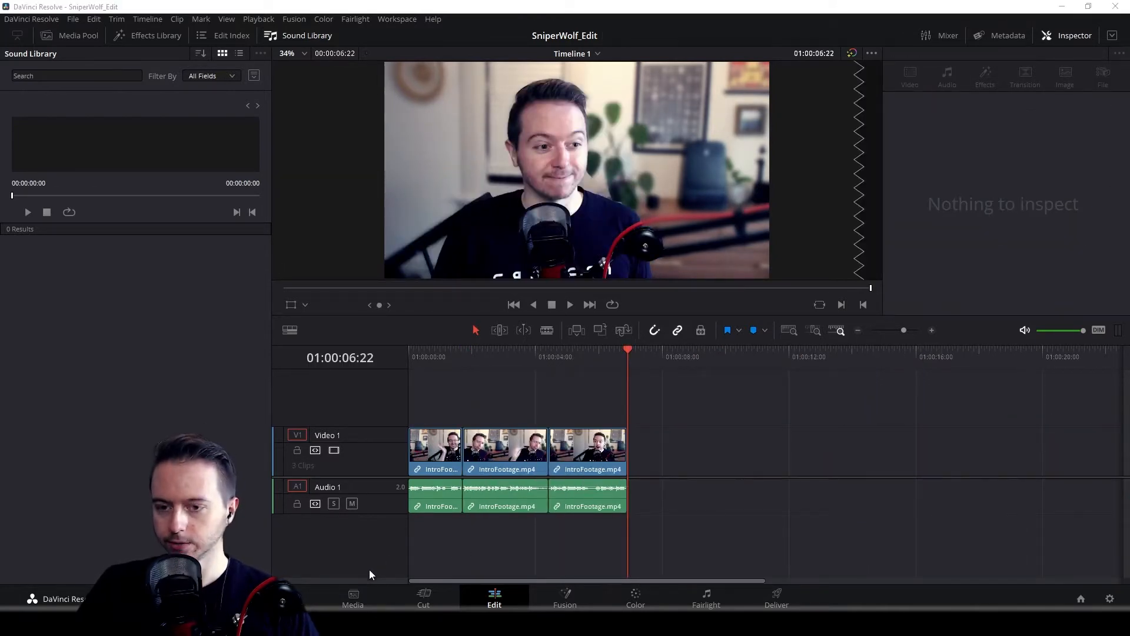
Step: Add the Dumbest People clip to the timeline ahead of the three intro clips and preview the sequence
left_click(70, 37)
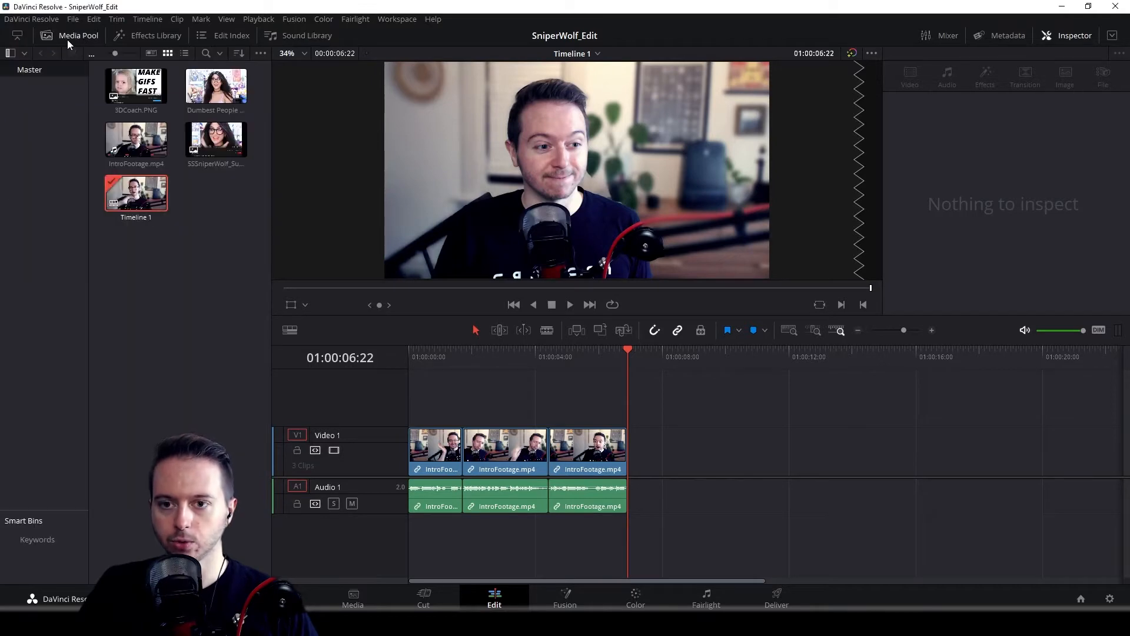
left_click_drag(216, 86, 666, 447)
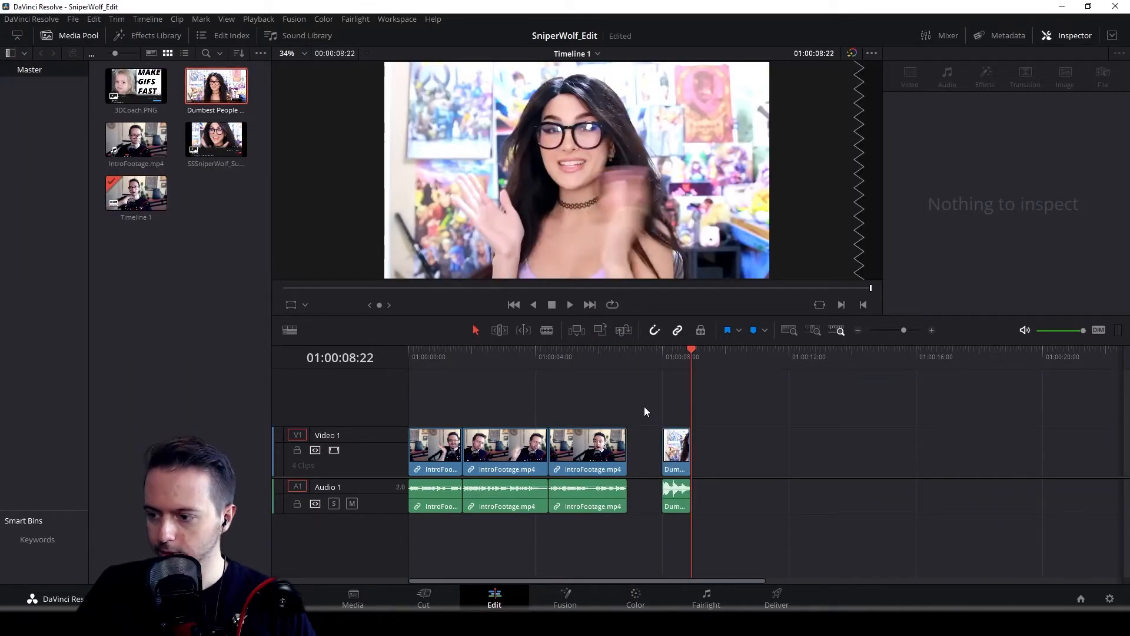
left_click_drag(644, 406, 429, 520)
left_click_drag(443, 453, 723, 453)
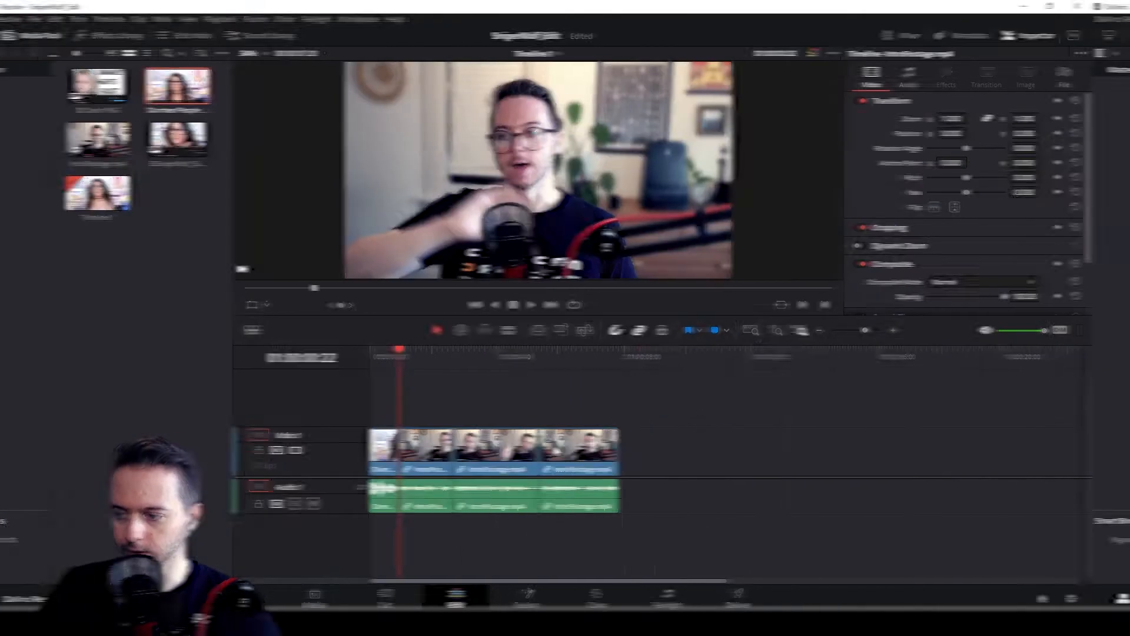
left_click(570, 304)
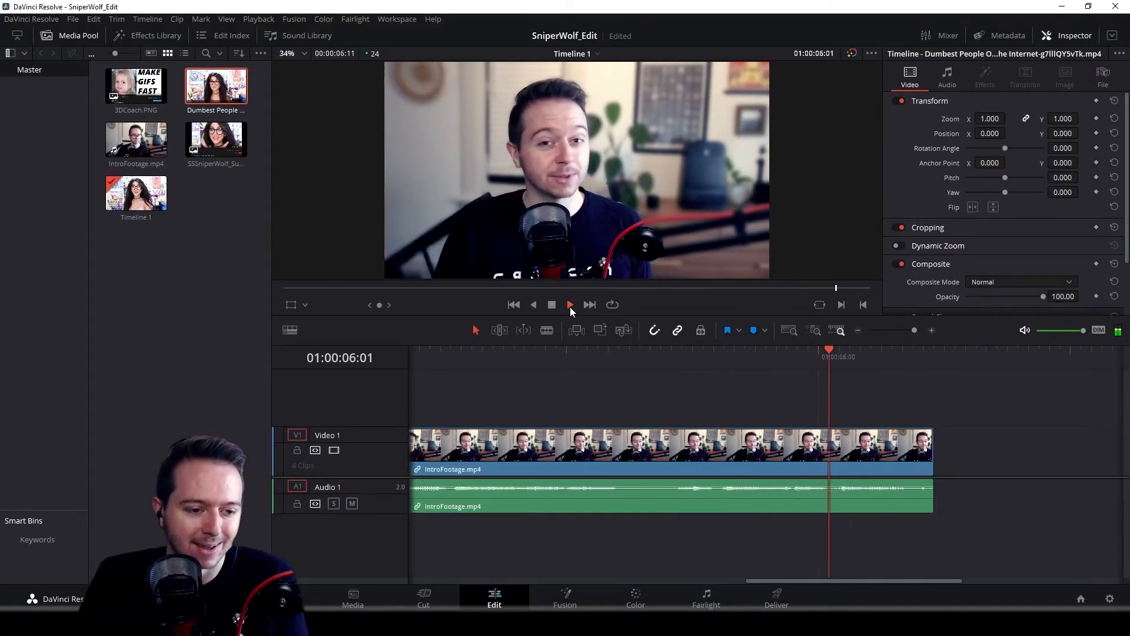
left_click(552, 304)
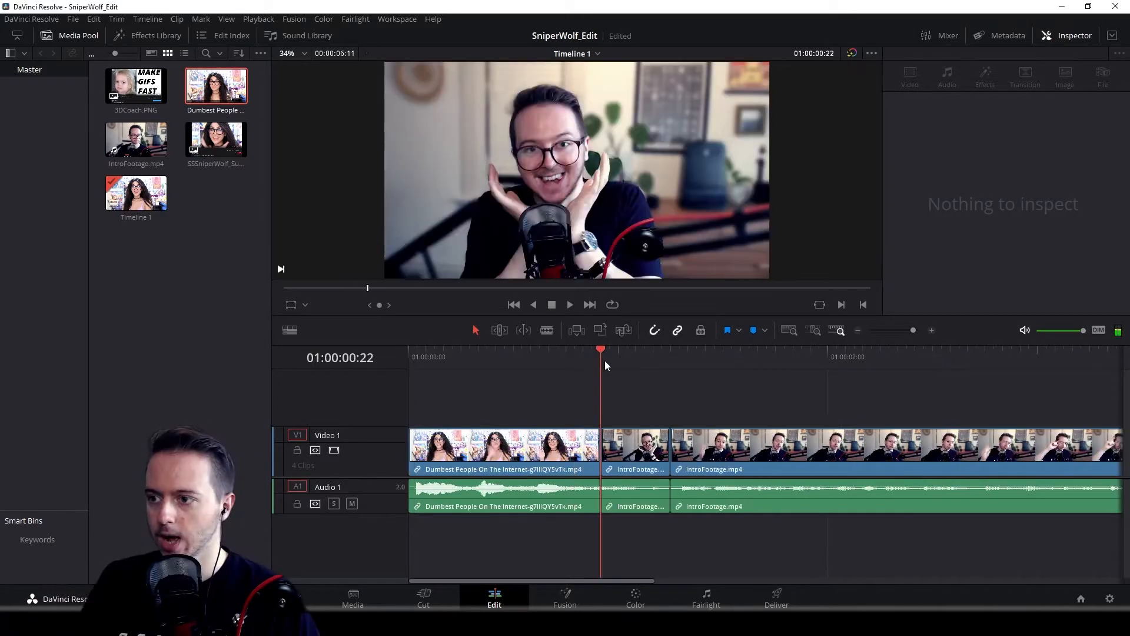
Step: Set the zoom of the short intro clip directly after the Dumbest People clip to 1.910
left_click(634, 446)
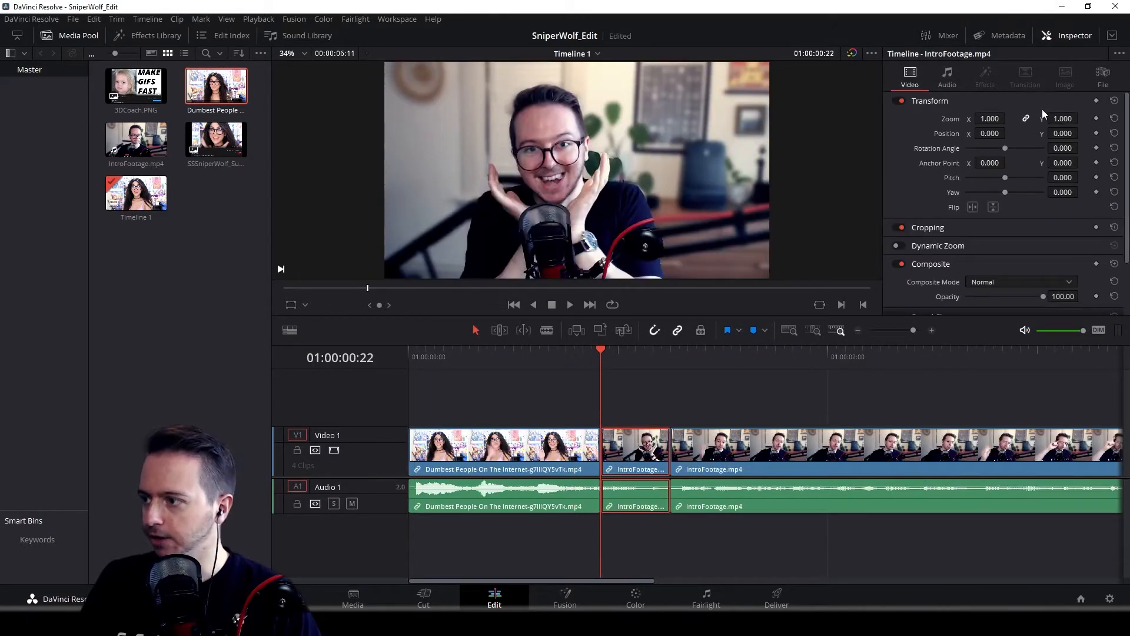
left_click(1066, 35)
left_click(1065, 34)
left_click(1065, 34)
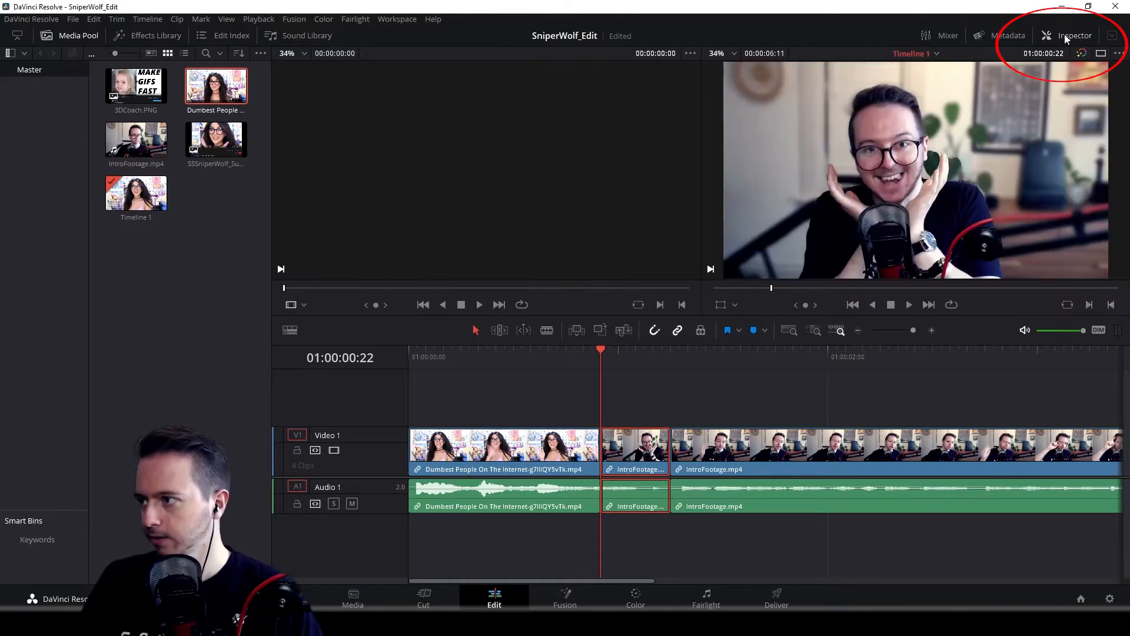
left_click(1064, 34)
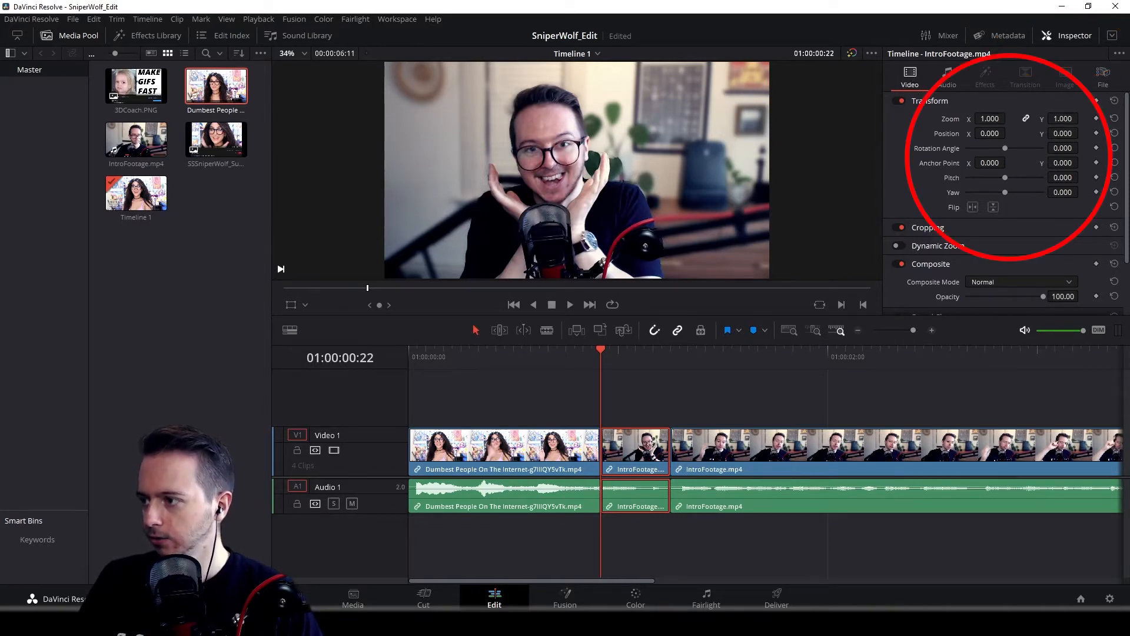
mouse_move(990, 118)
left_mouse_down()
mouse_move(1009, 117)
mouse_move(976, 119)
mouse_move(1010, 119)
left_mouse_up()
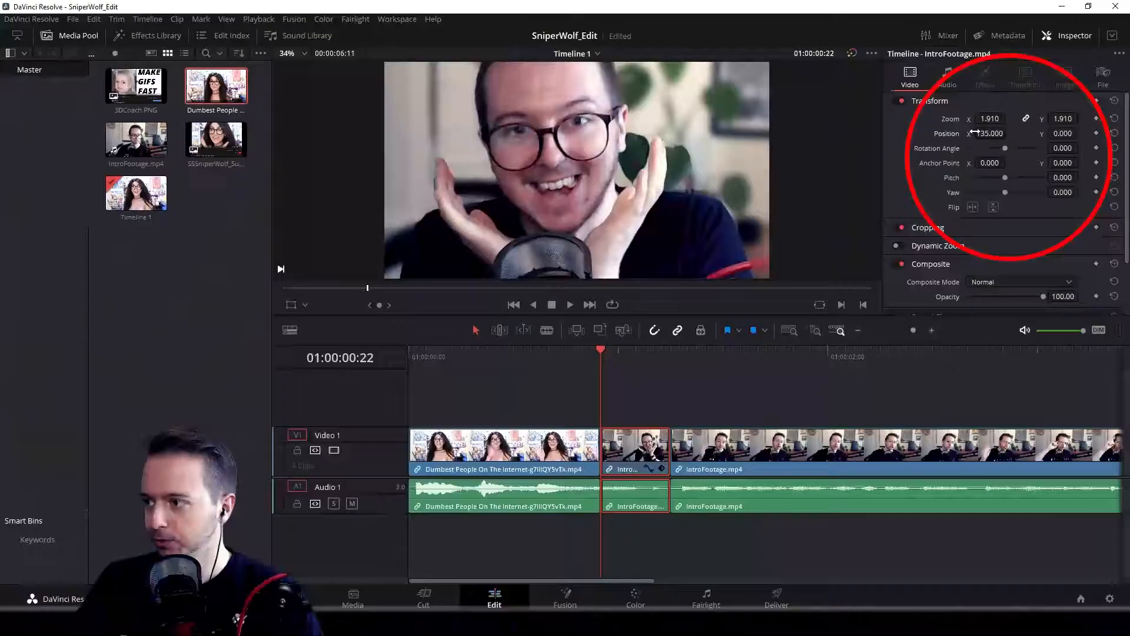
Step: Reframe the short intro clip after the Dumbest People clip with linked zoom 1.410 and position X 190, Y -114
left_click_drag(1010, 132, 1029, 117)
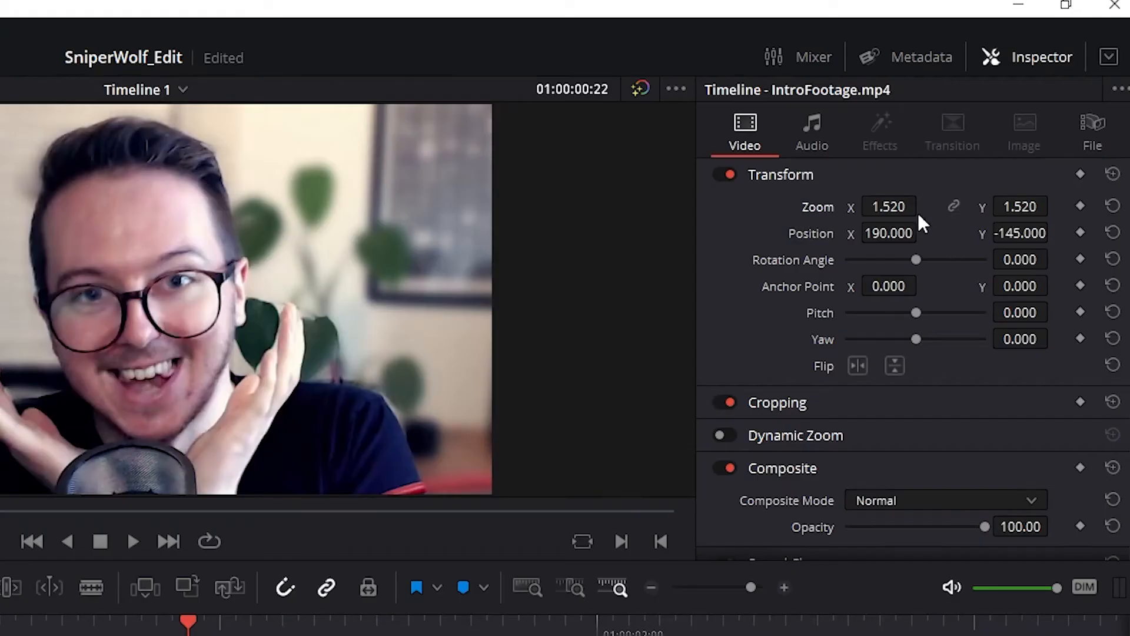
left_click_drag(890, 206, 935, 203)
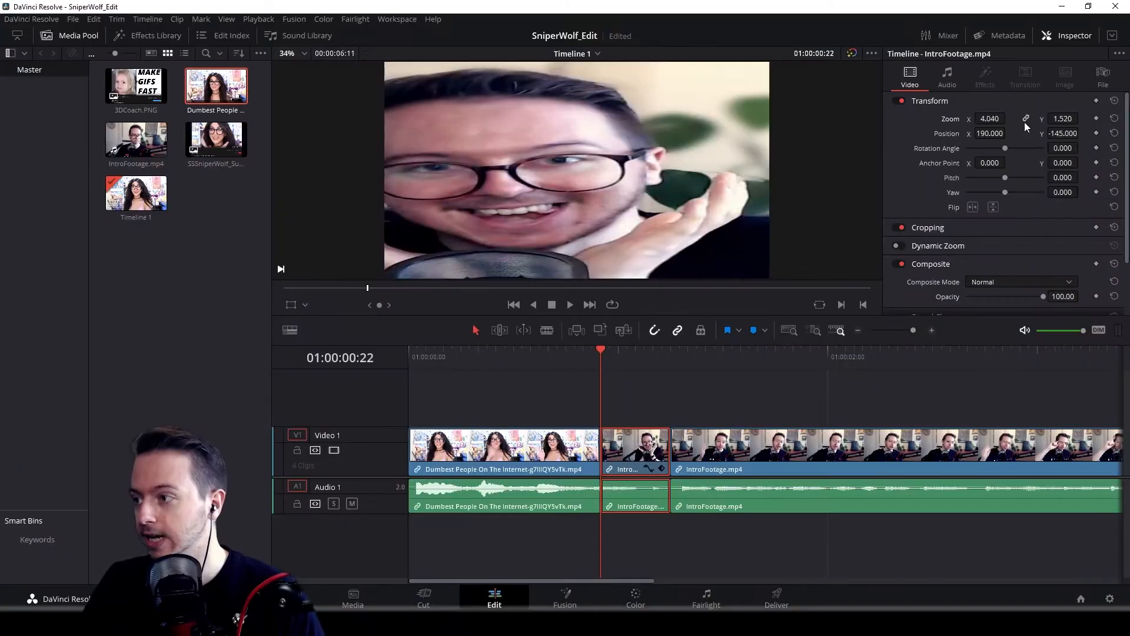
left_click(1025, 123)
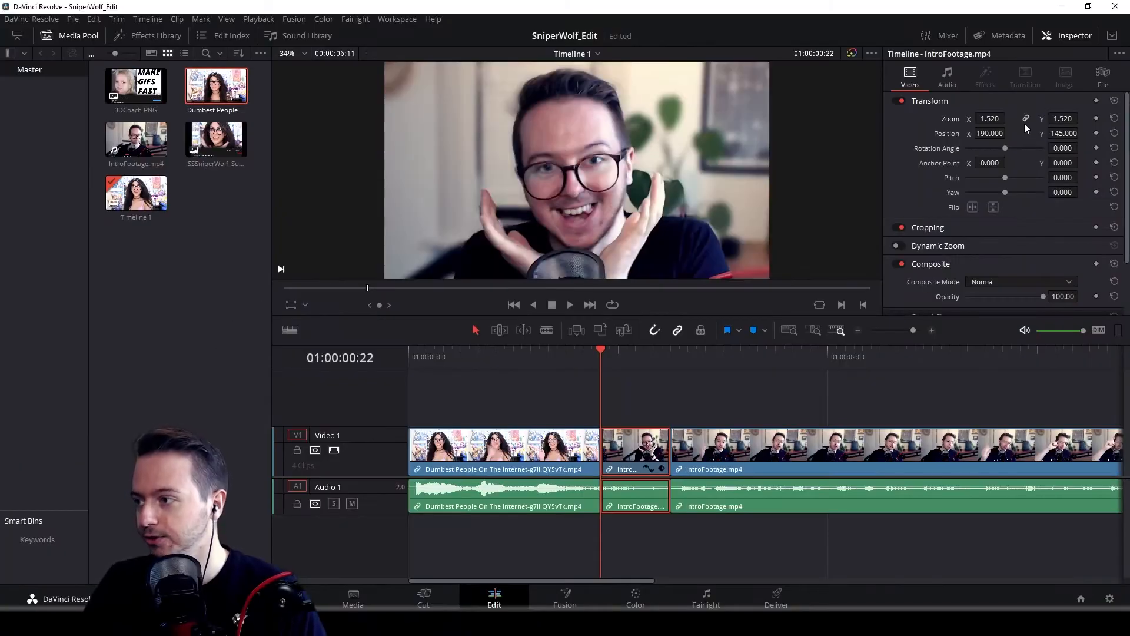
mouse_move(990, 119)
left_mouse_down()
mouse_move(965, 120)
mouse_move(983, 119)
left_mouse_up()
left_click_drag(1059, 134, 1059, 134)
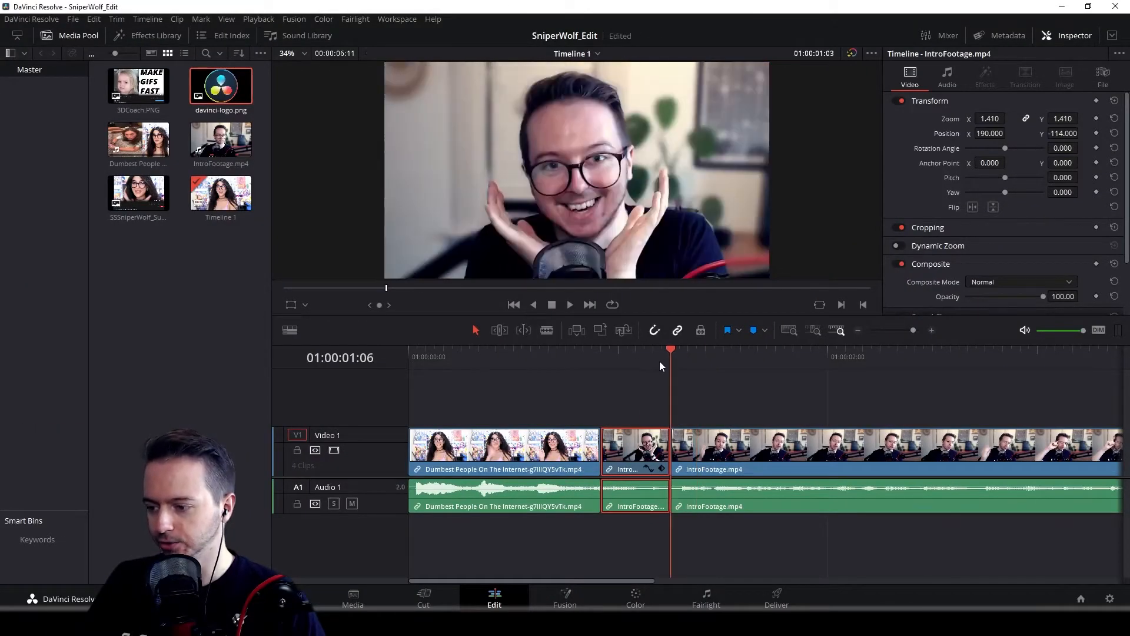
Step: Preview the following intro footage and place davinci-logo.png on a new video track above it, starting at 01:00:02:22
key("space")
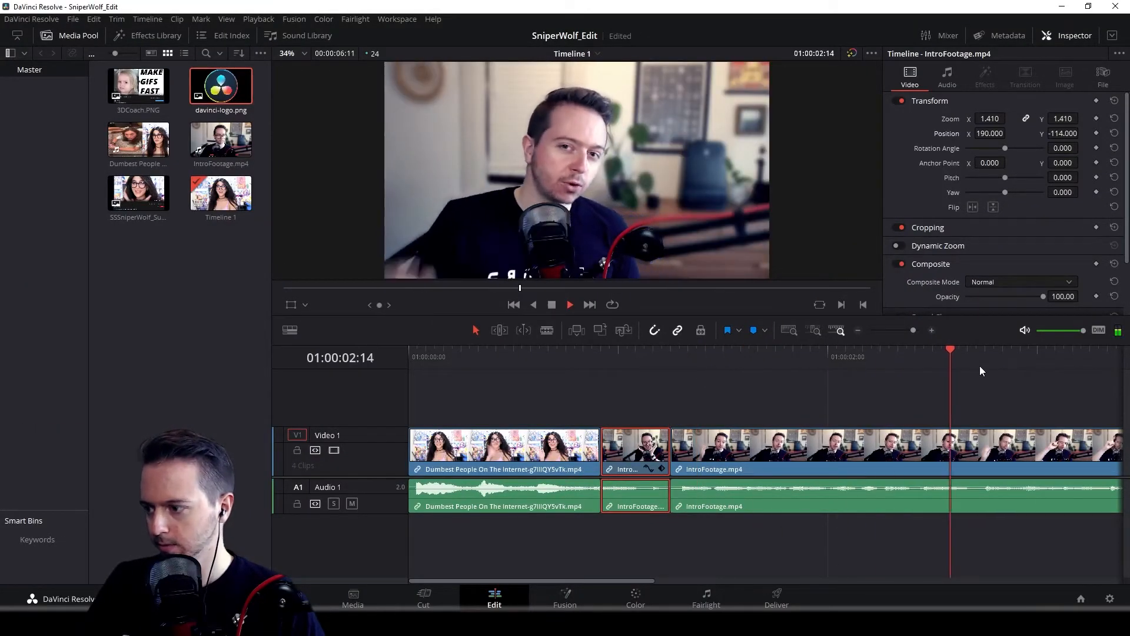
key("space")
left_click_drag(988, 358, 1021, 353)
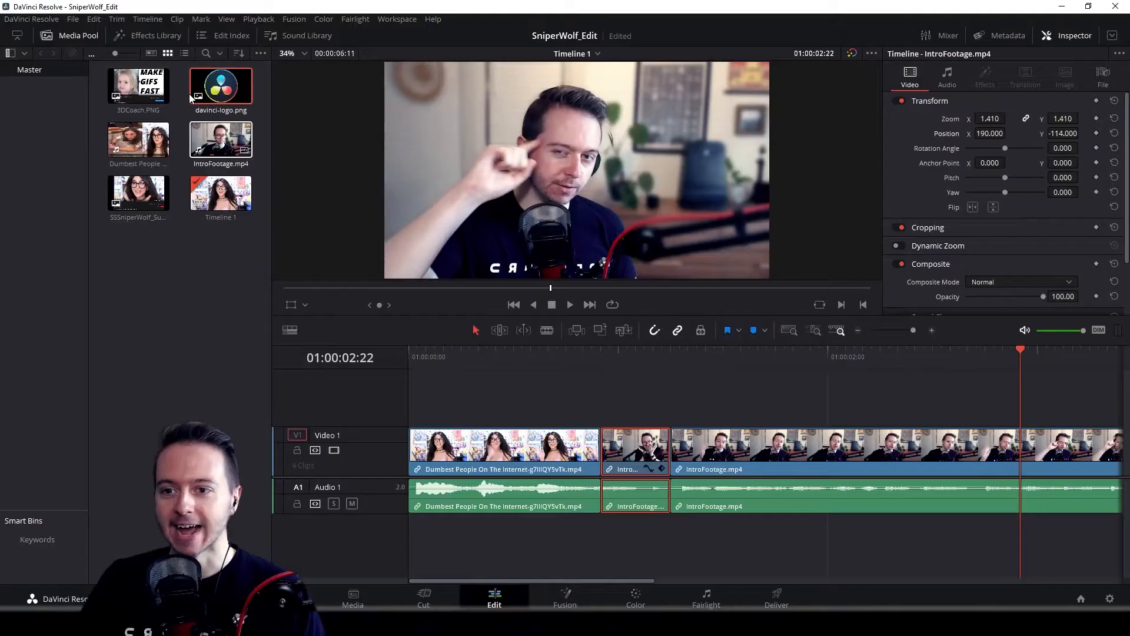
left_click(233, 94)
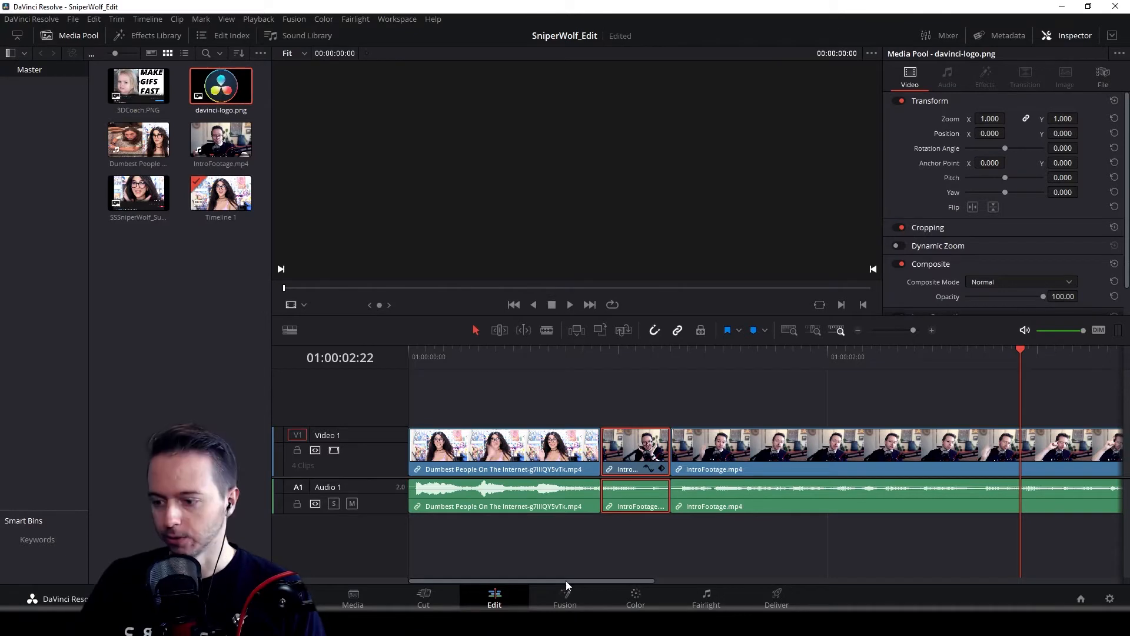
left_click_drag(567, 580, 711, 580)
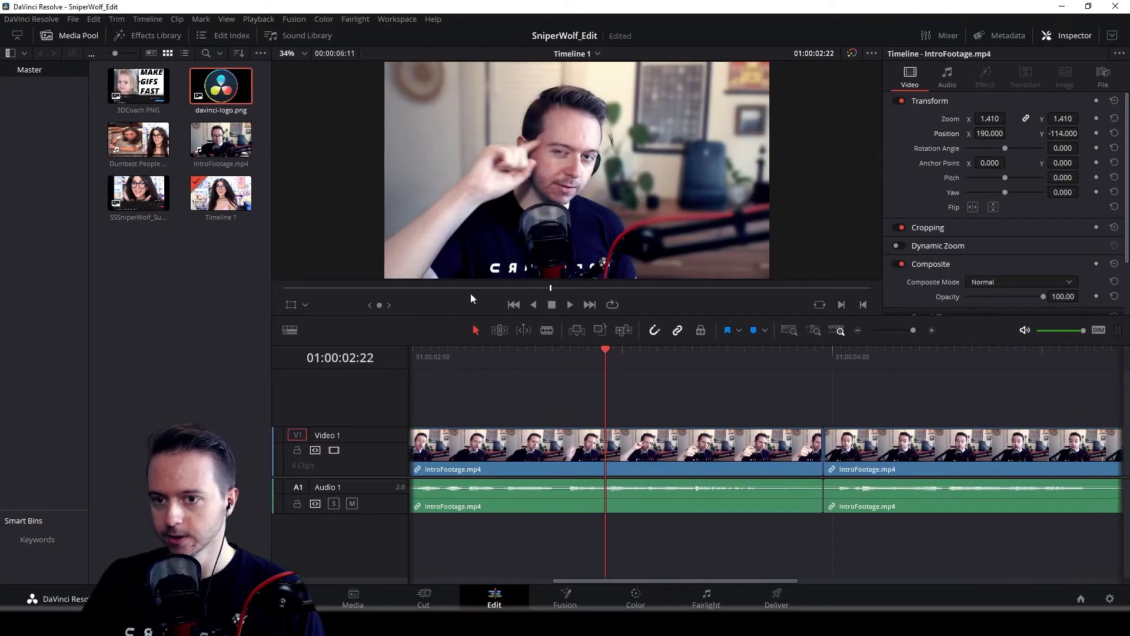
left_click_drag(220, 78, 701, 400)
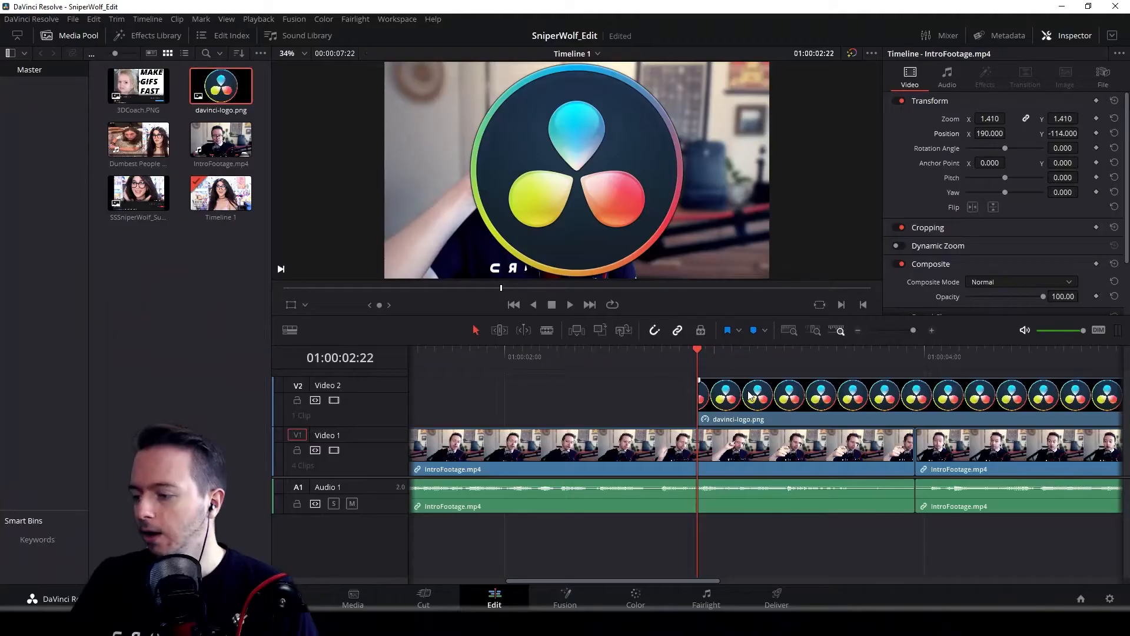
Step: Set the davinci-logo.png clip's zoom to 0.570 and its position to X 558, Y 142
left_click(749, 398)
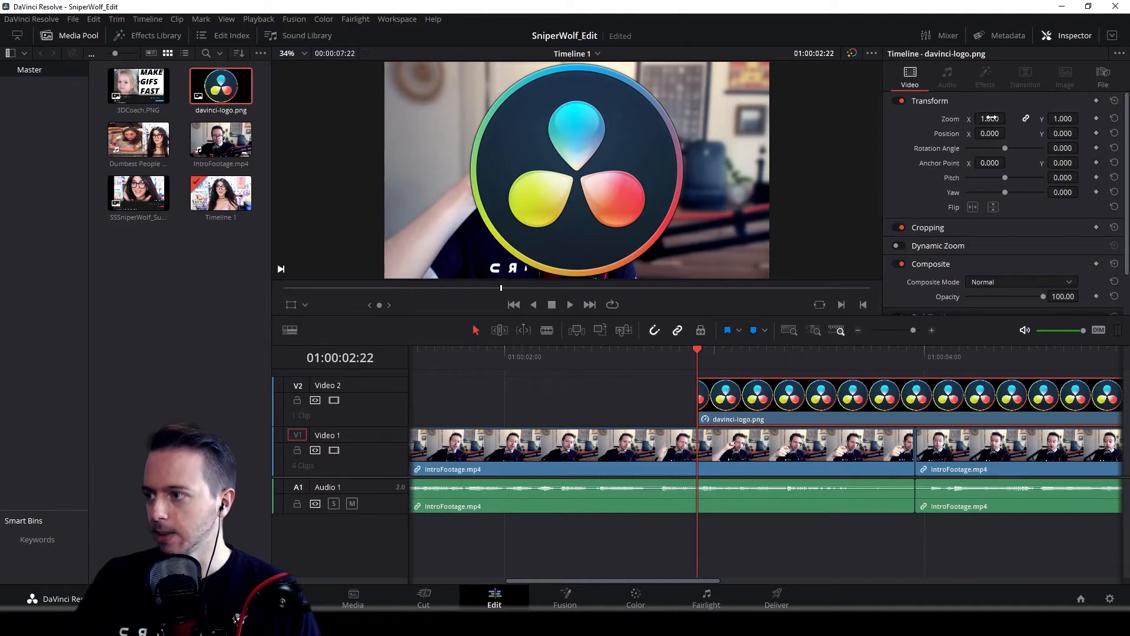
left_click_drag(989, 118, 1076, 133)
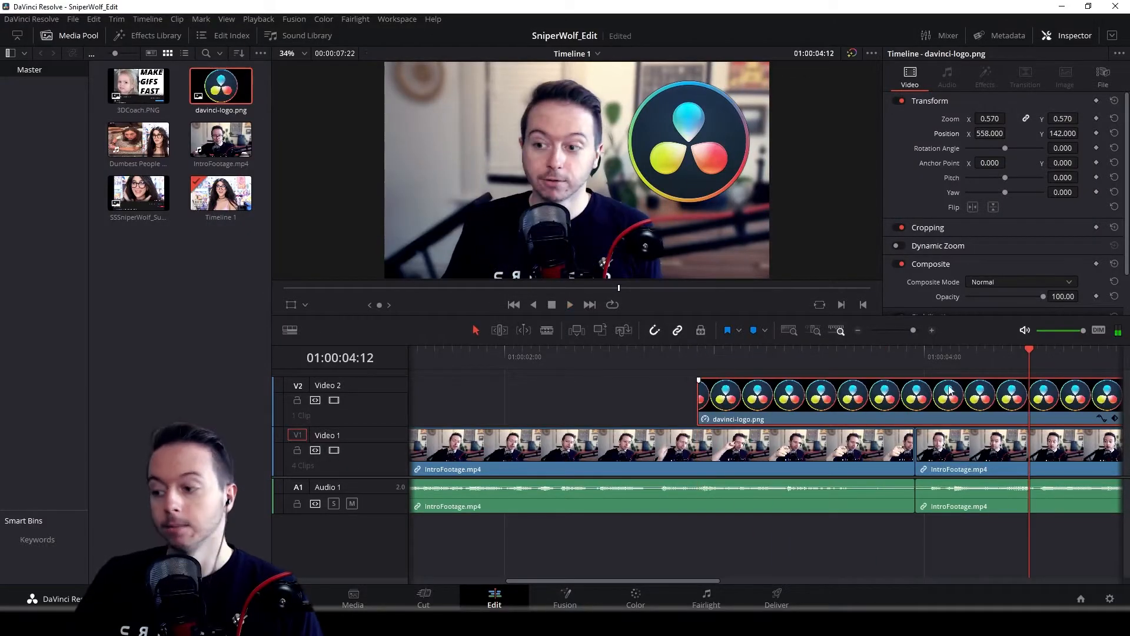
Step: Split the logo clip at the intro footage cut near 01:00:03:23, delete the part after it, and preview the result
left_click_drag(908, 362, 955, 366)
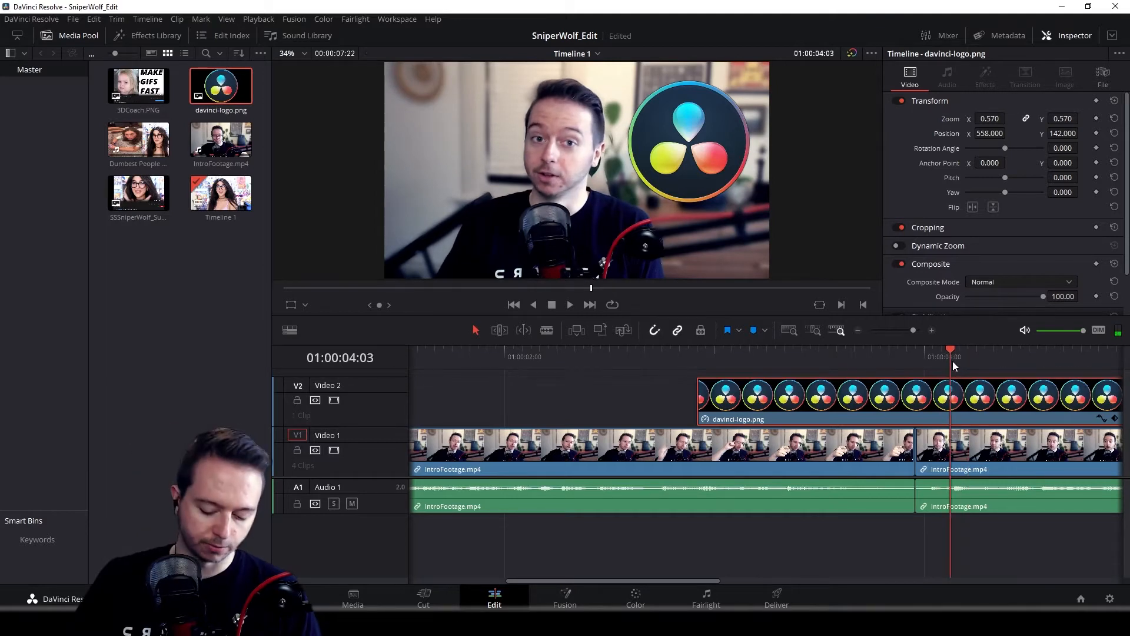
key("b")
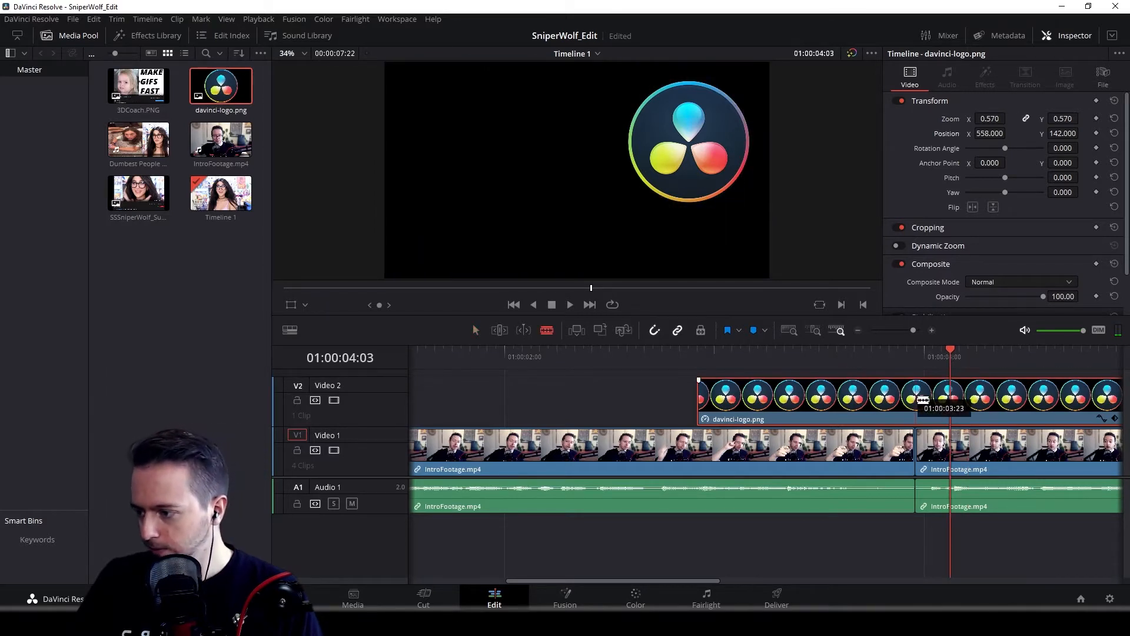
left_click(923, 400)
key("a")
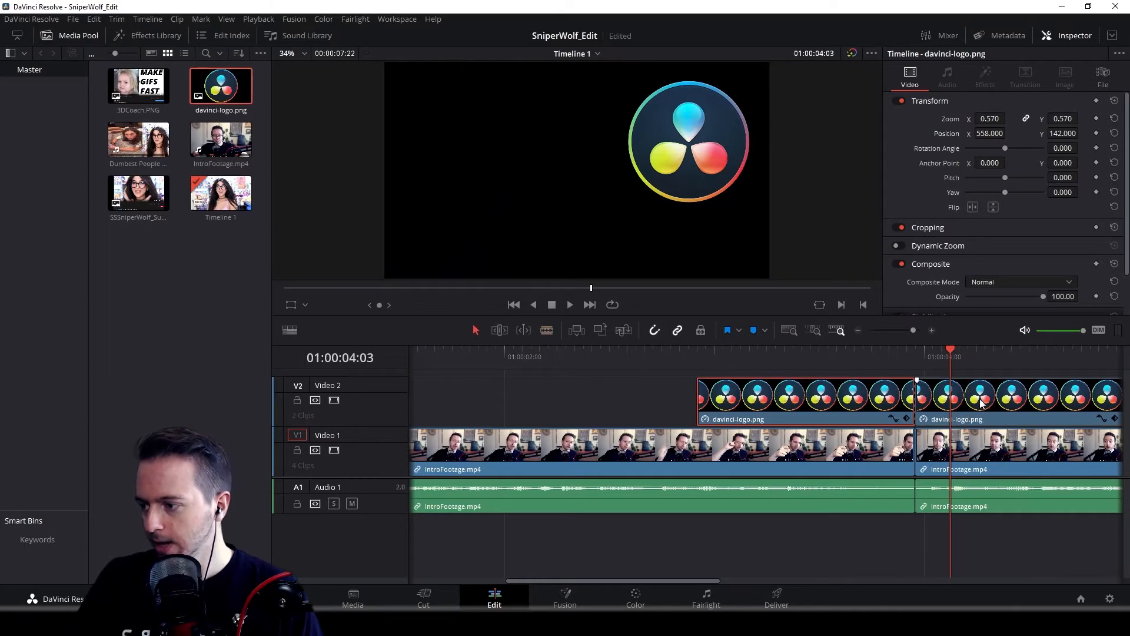
left_click(966, 400)
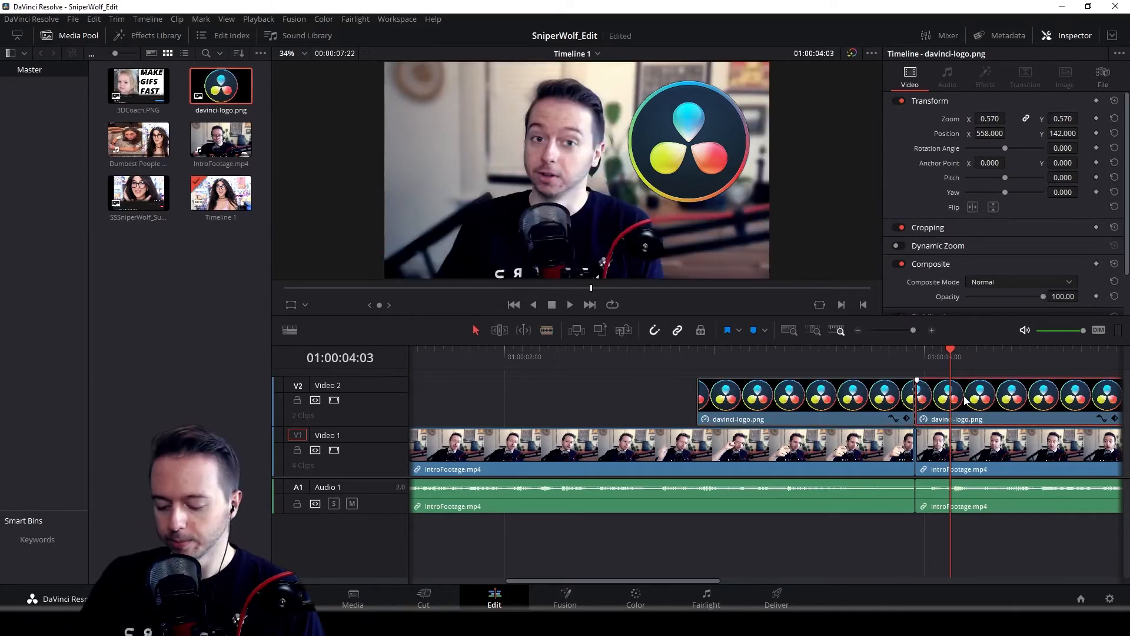
key("Delete")
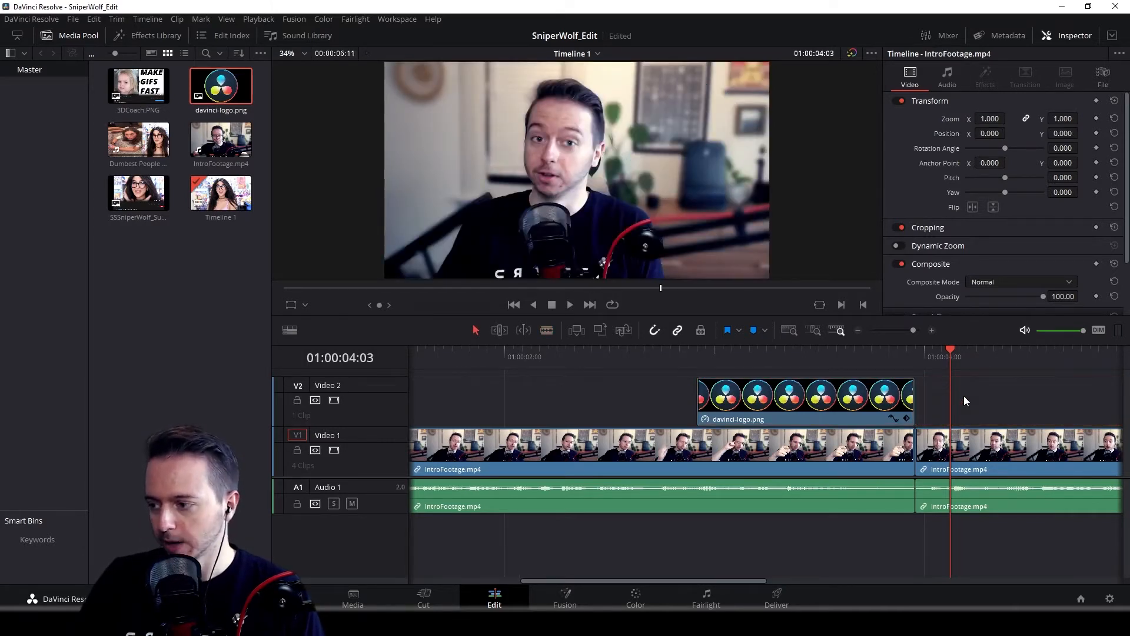
left_click(669, 358)
key("space")
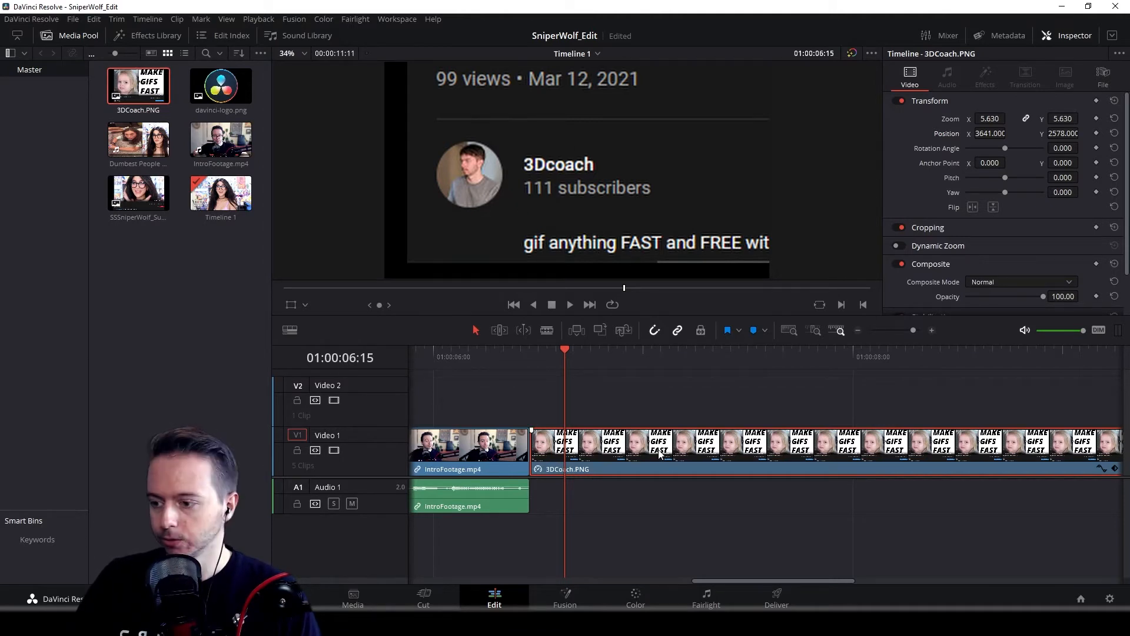
Step: Make the 3DCoach.PNG clip black and white by setting its saturation to 0, and return to the editing timeline
left_click(636, 601)
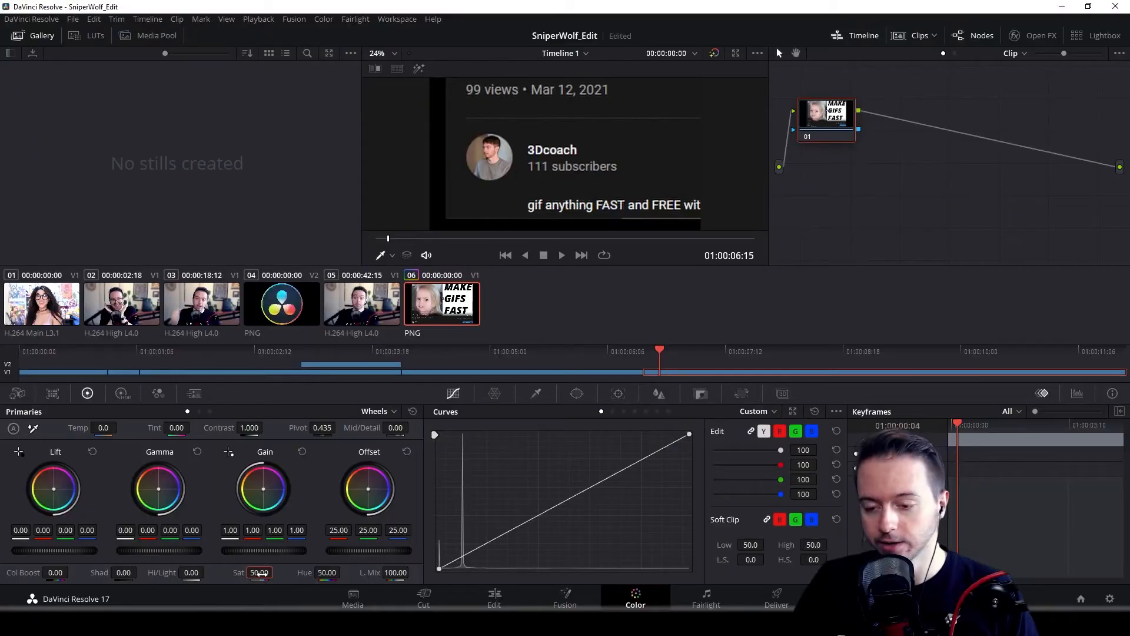
left_click_drag(276, 572, 277, 571)
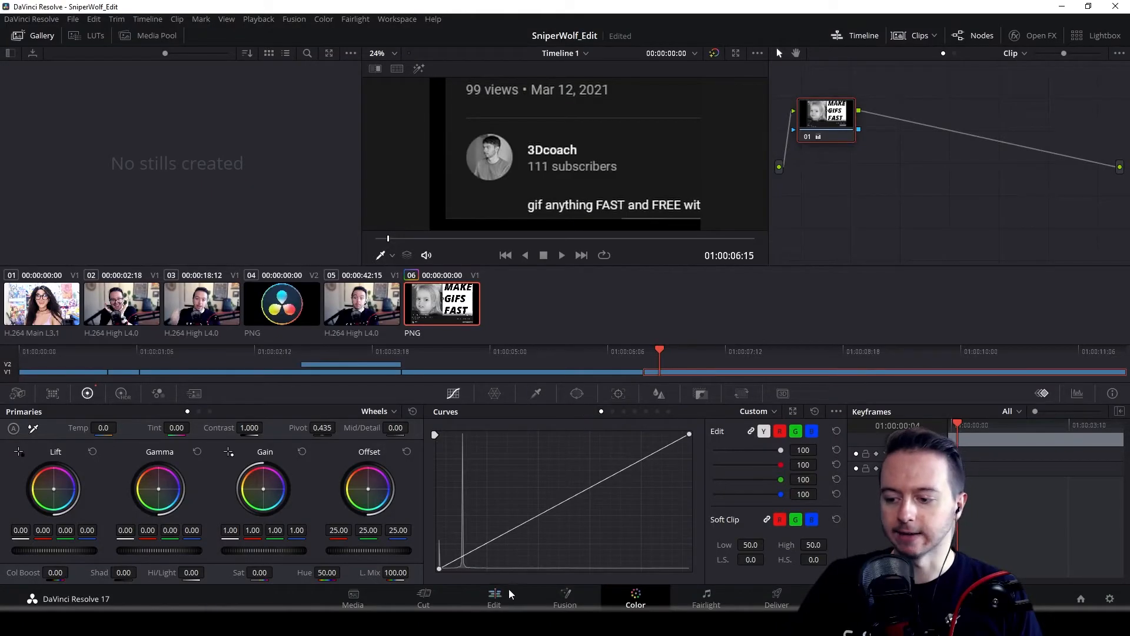
left_click(509, 593)
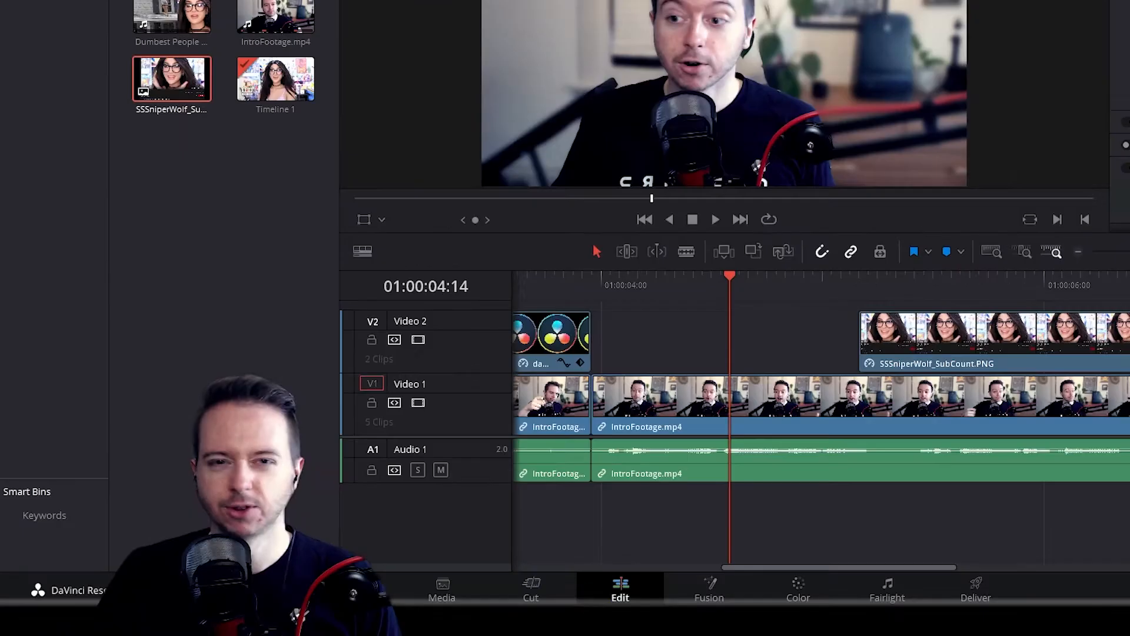
Step: At the start of the SSSniperWolf_SubCount.PNG clip, set zoom 3.450 and position X 1571, Y 1155, and keyframe both properties
left_click(719, 360)
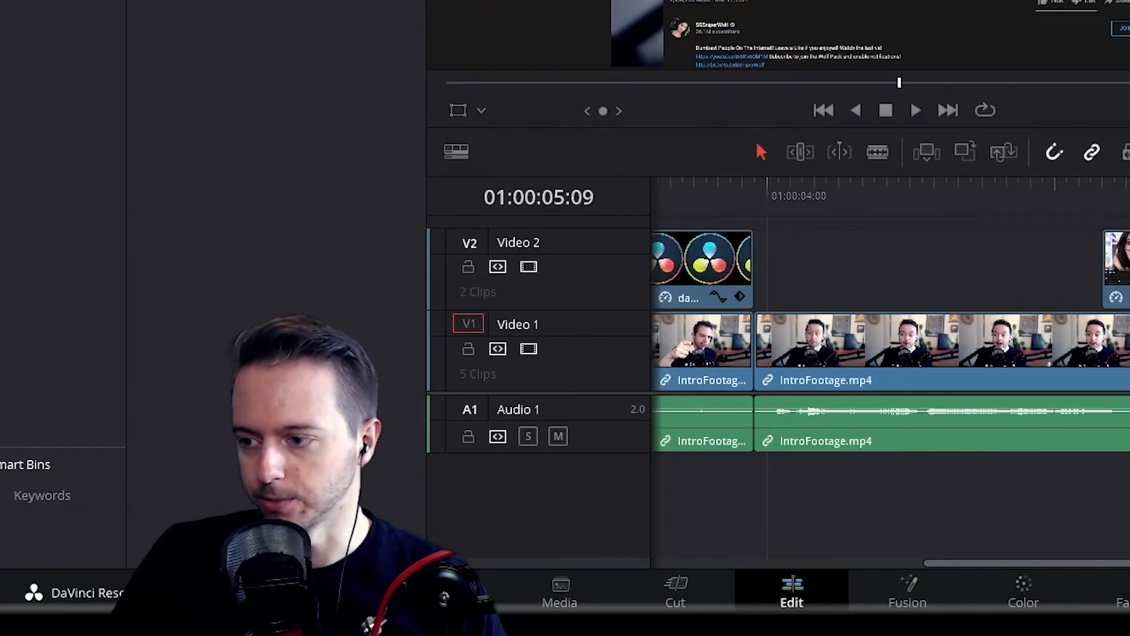
left_click(747, 405)
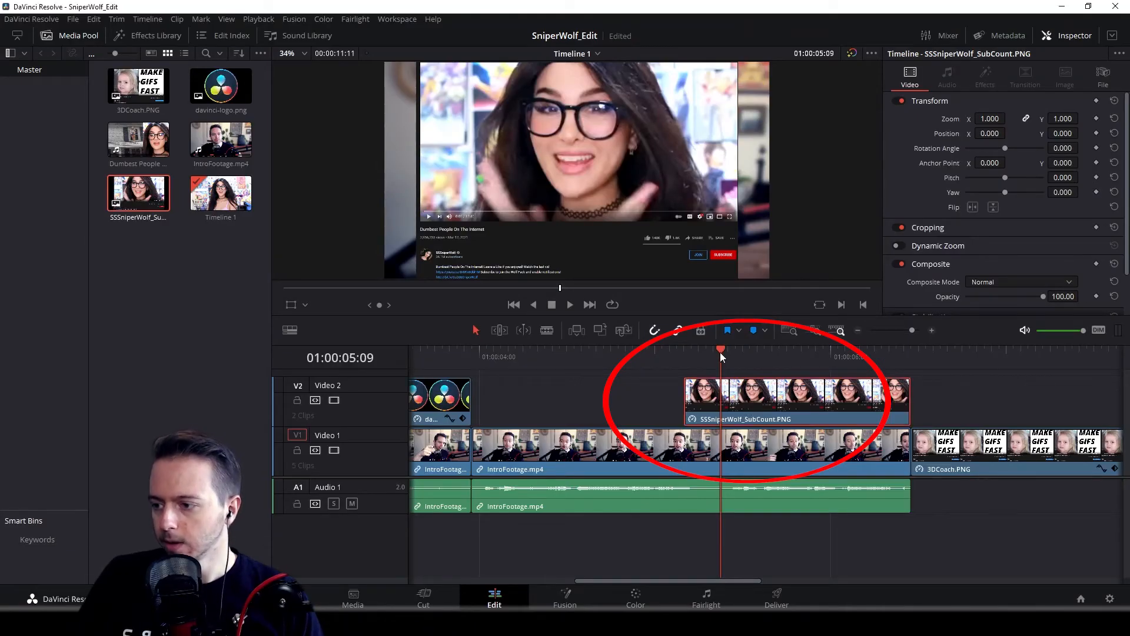
left_click_drag(719, 352, 696, 355)
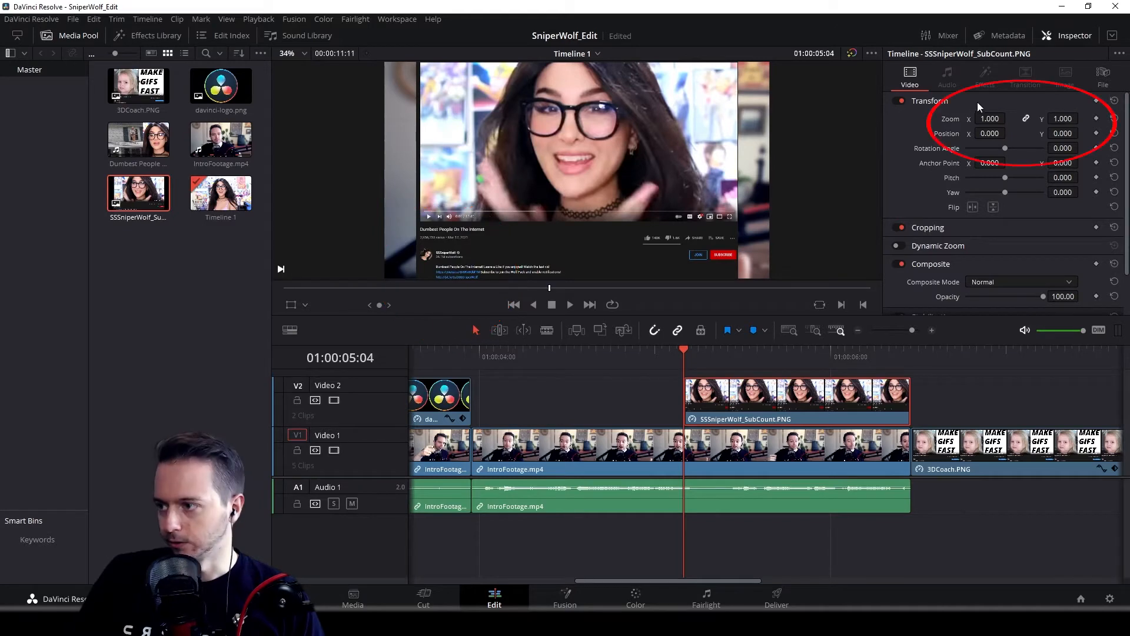
left_click_drag(989, 118, 1103, 134)
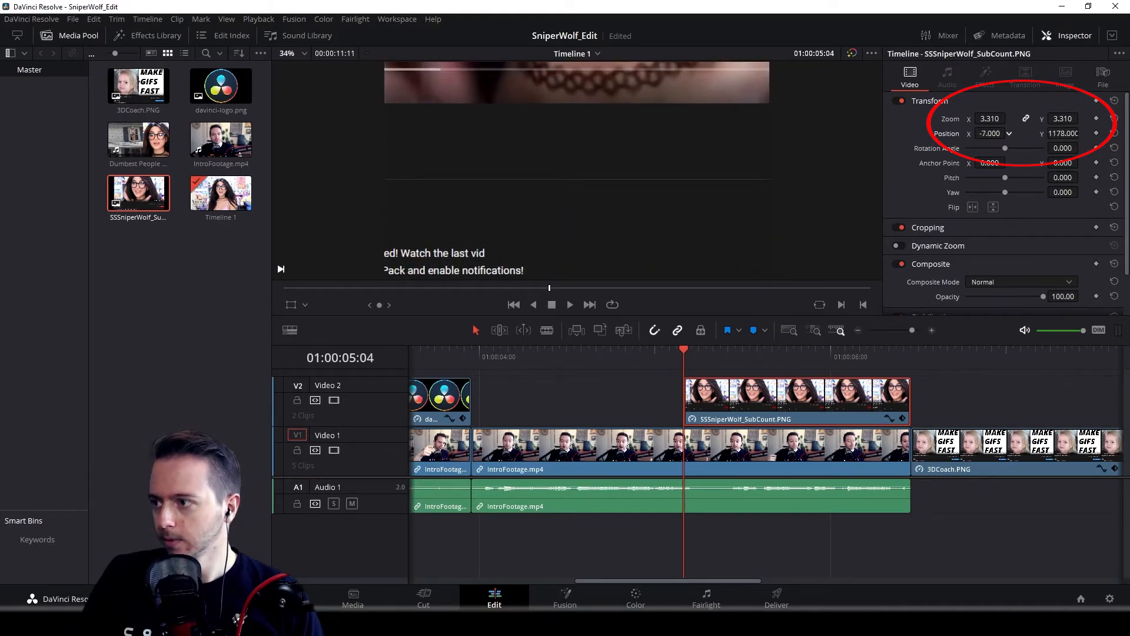
left_click_drag(1009, 134, 721, 185)
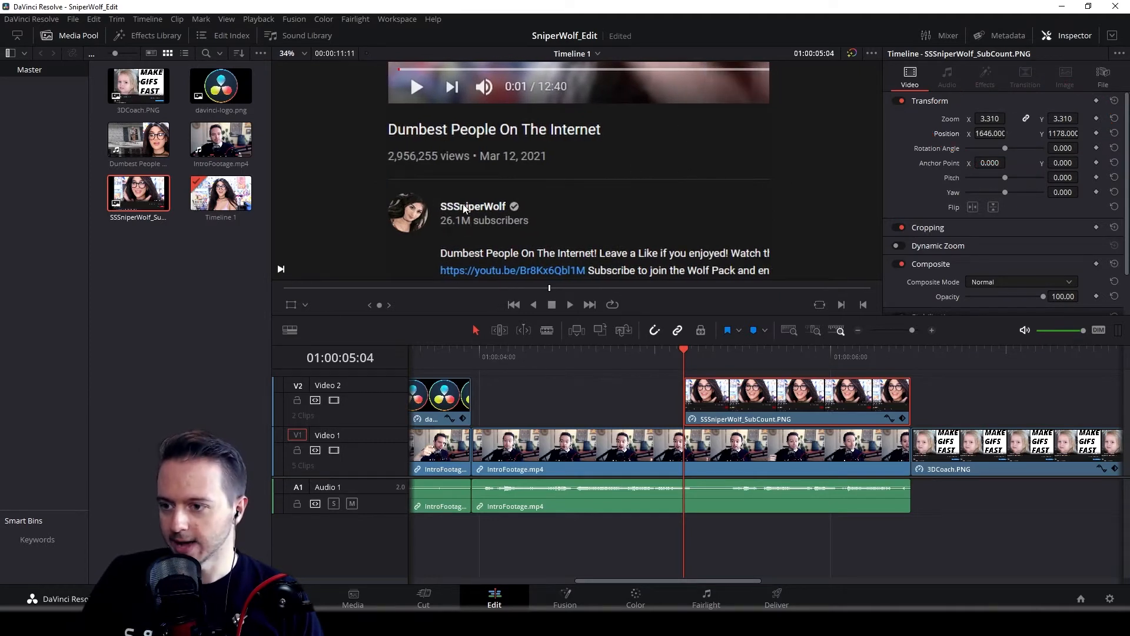
left_click_drag(991, 134, 865, 134)
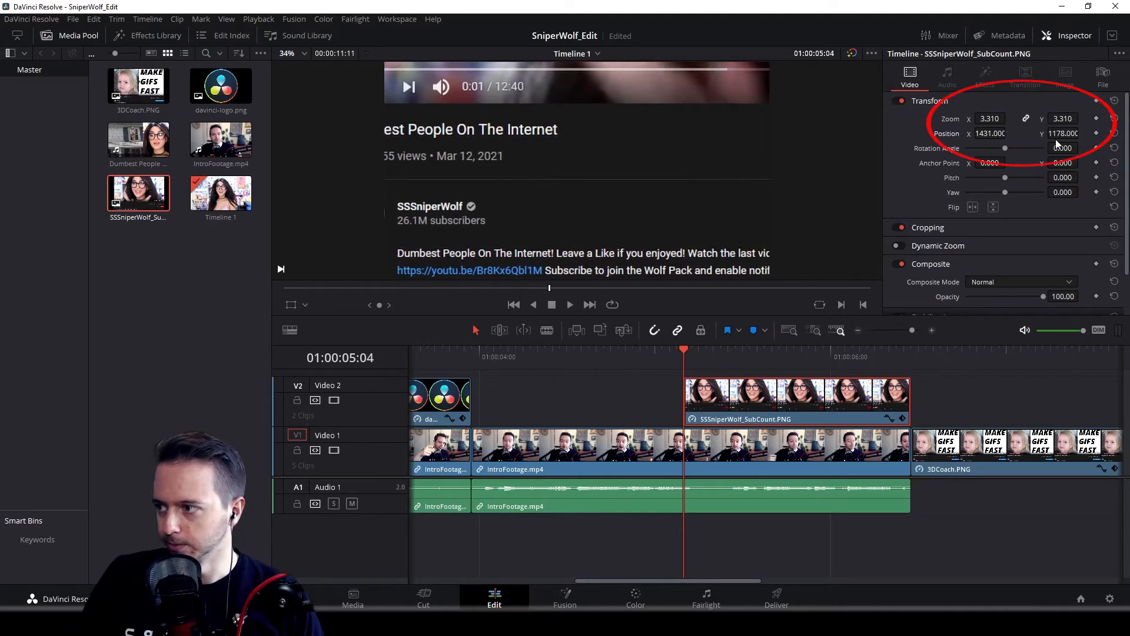
left_click_drag(1058, 141, 1058, 177)
left_click_drag(991, 119, 1009, 118)
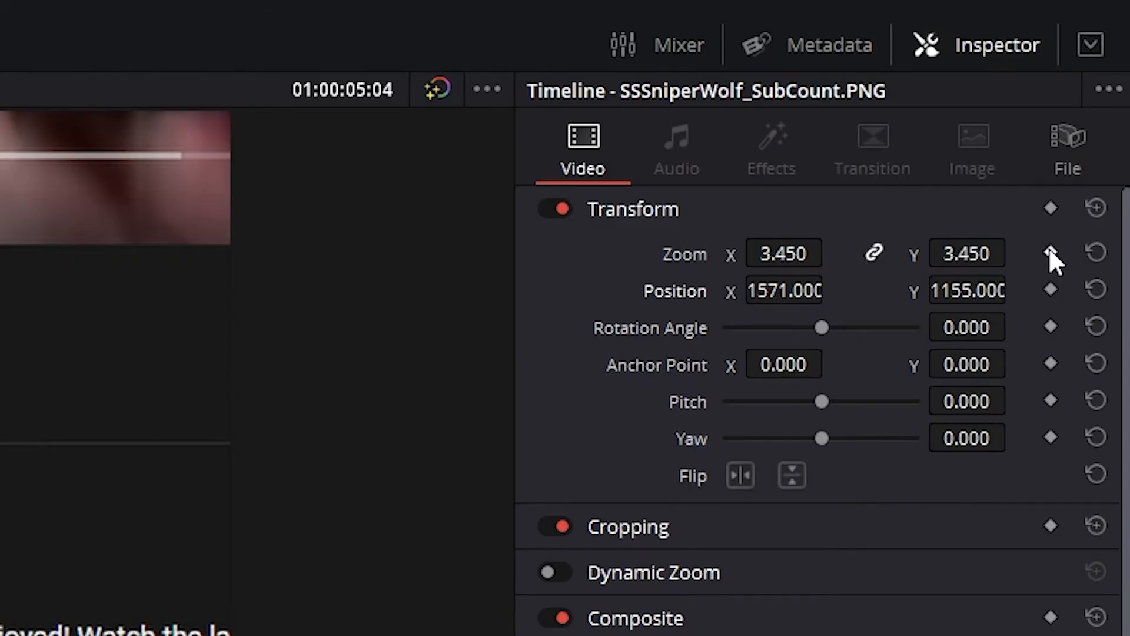
left_click(1051, 254)
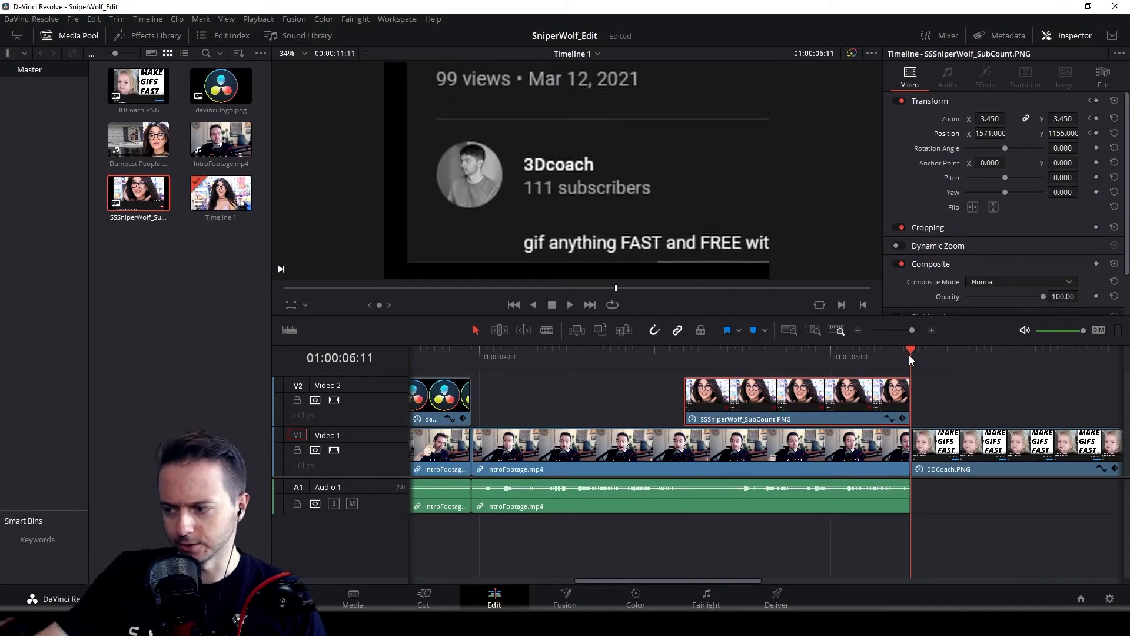
Step: At the SSSniperWolf_SubCount.PNG clip's last frame, set zoom 5.330 and position X 3256, Y 2216, and preview the animated zoom
key("Left")
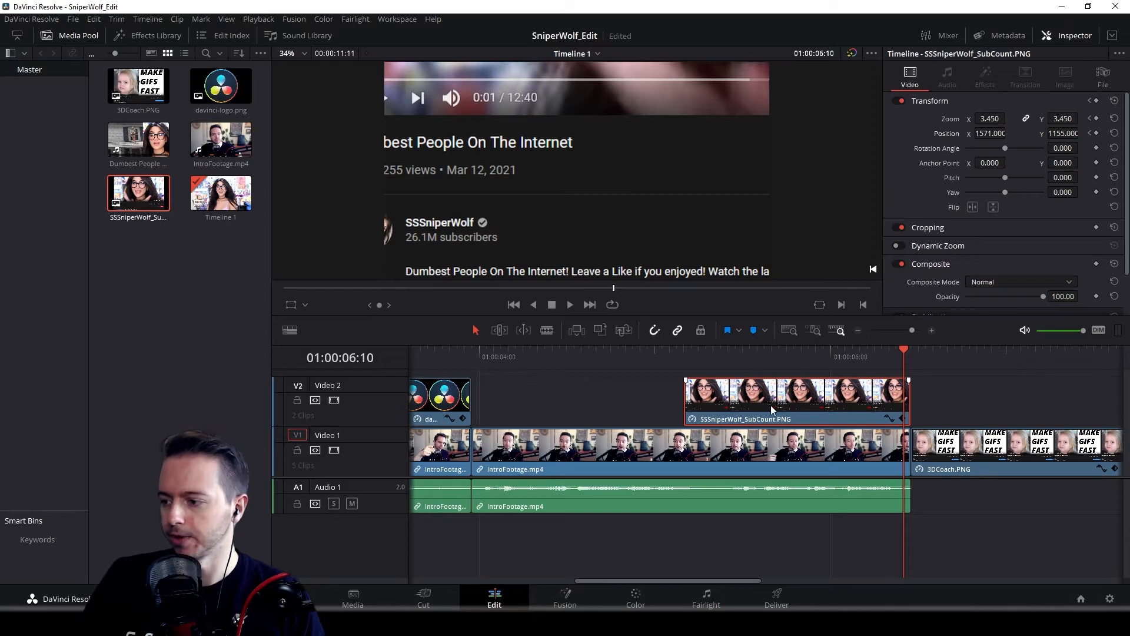
left_click_drag(986, 133, 1121, 134)
mouse_move(992, 117)
left_mouse_down()
mouse_move(1028, 118)
mouse_move(1009, 134)
mouse_move(1054, 134)
mouse_move(986, 135)
left_mouse_up()
left_click_drag(1067, 134, 1086, 133)
left_click_drag(991, 119, 1039, 119)
left_click_drag(991, 134, 1095, 134)
left_click_drag(1063, 134, 1084, 133)
left_click_drag(990, 118, 1006, 119)
left_click_drag(990, 134, 1049, 134)
left_click_drag(1063, 133, 1108, 133)
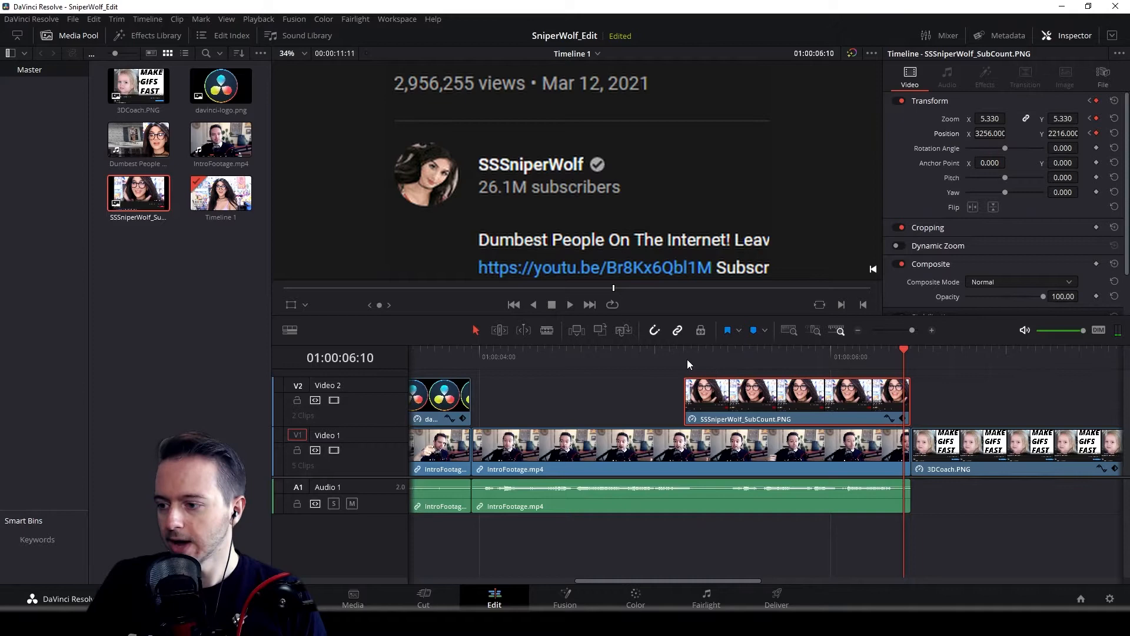
left_click(685, 356)
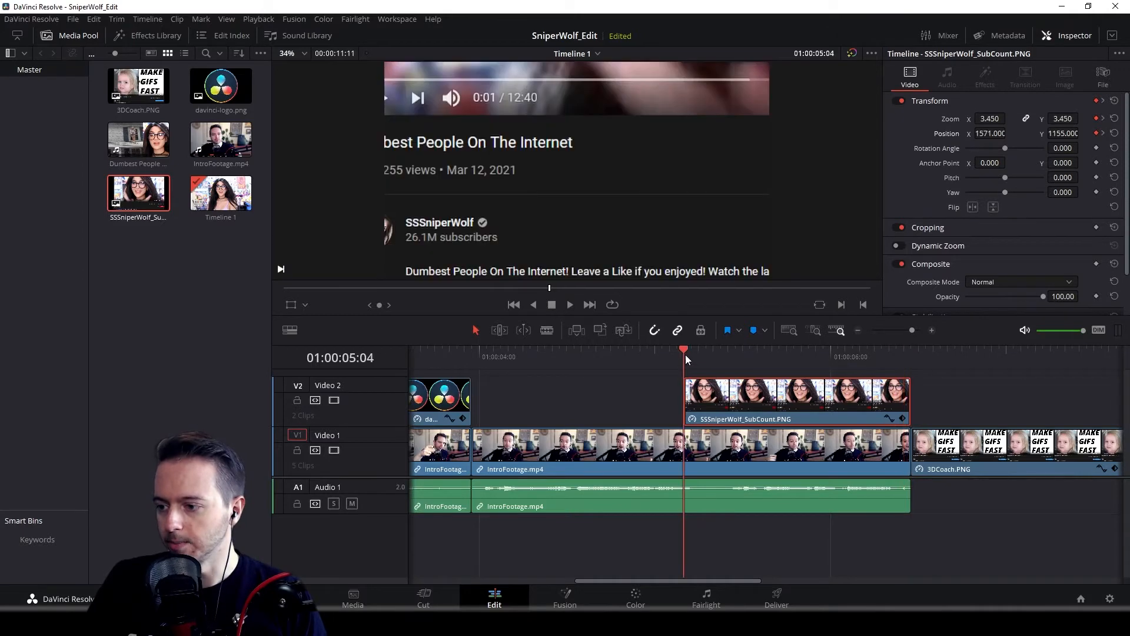
left_click(569, 305)
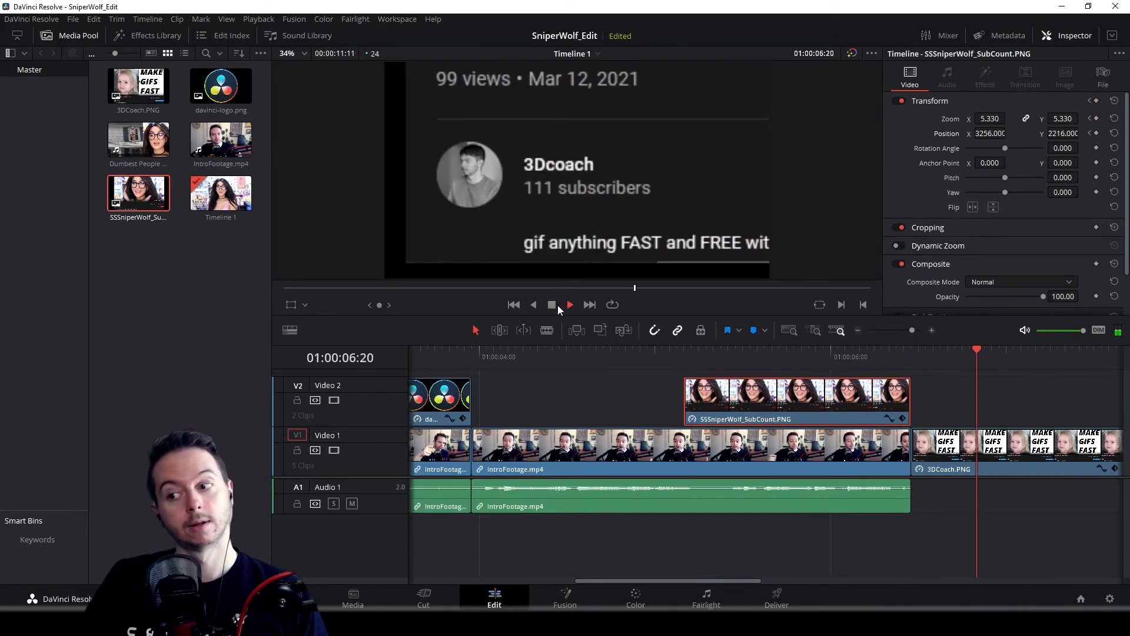
left_click(556, 305)
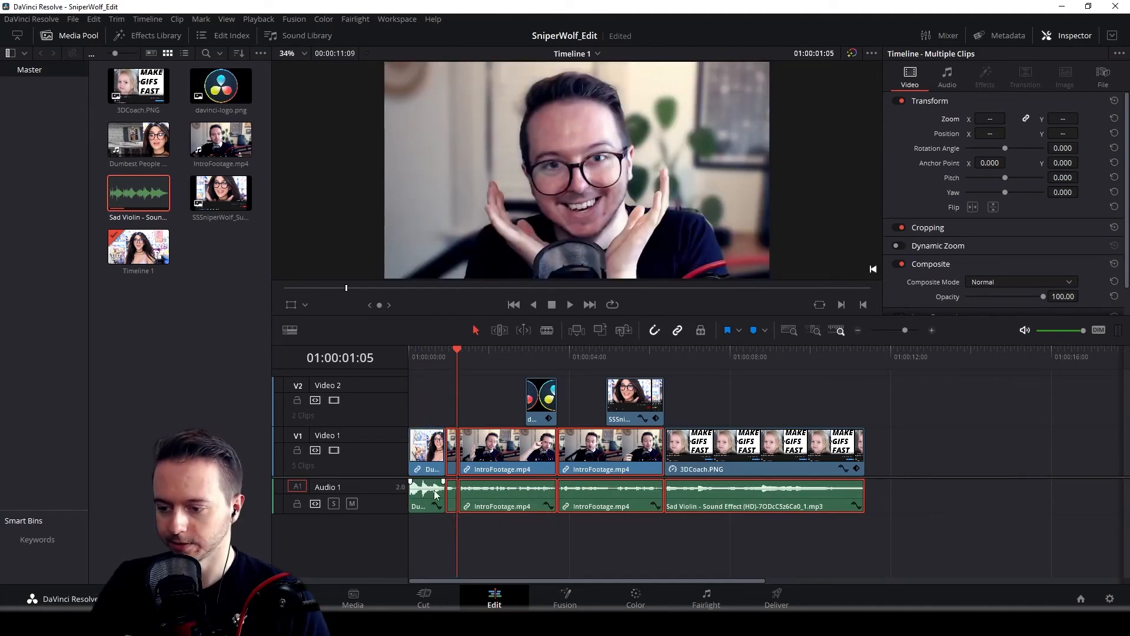
Step: Normalize the selected clips' audio with ITU-R BS.1770-4, target level -1 dBTP, target loudness -14 LKFS and relative set level
right_click(483, 490)
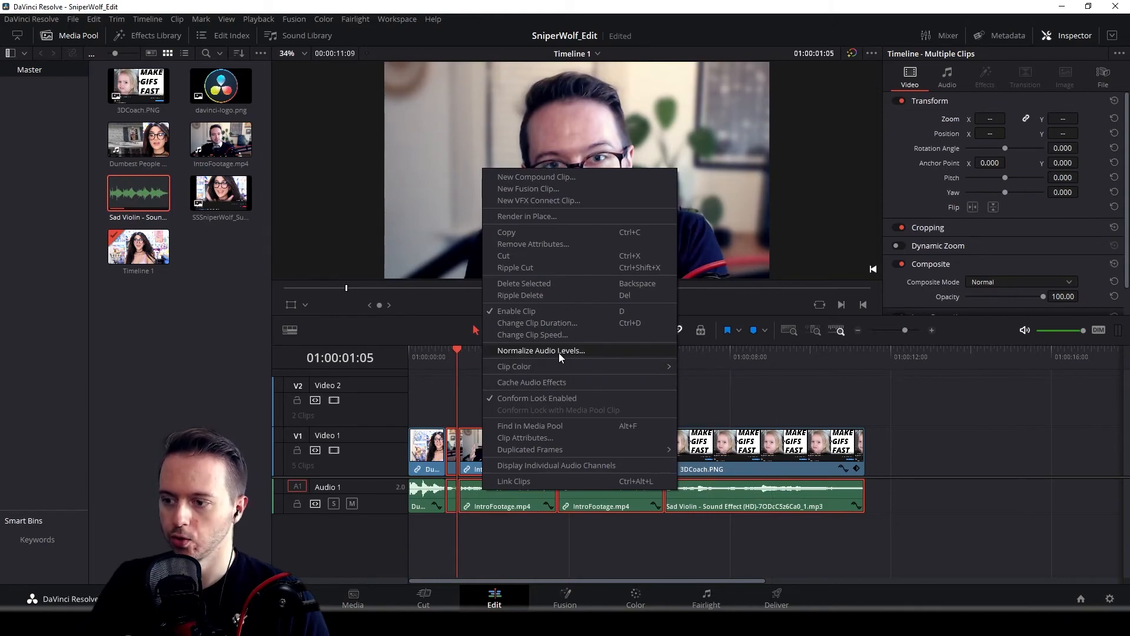
left_click(560, 352)
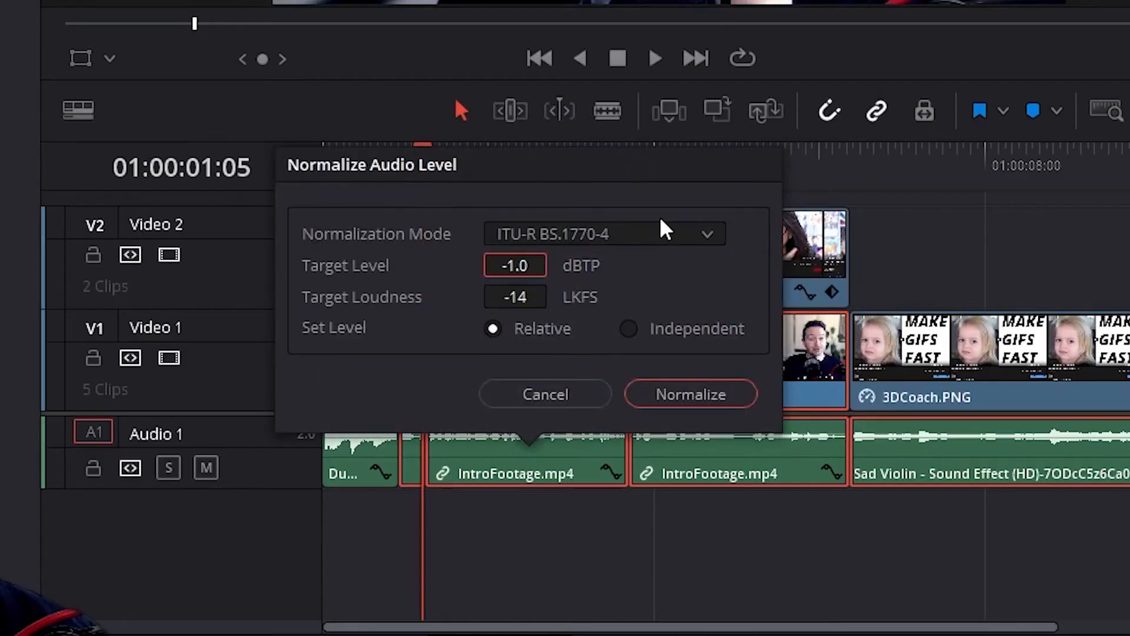
left_click(705, 239)
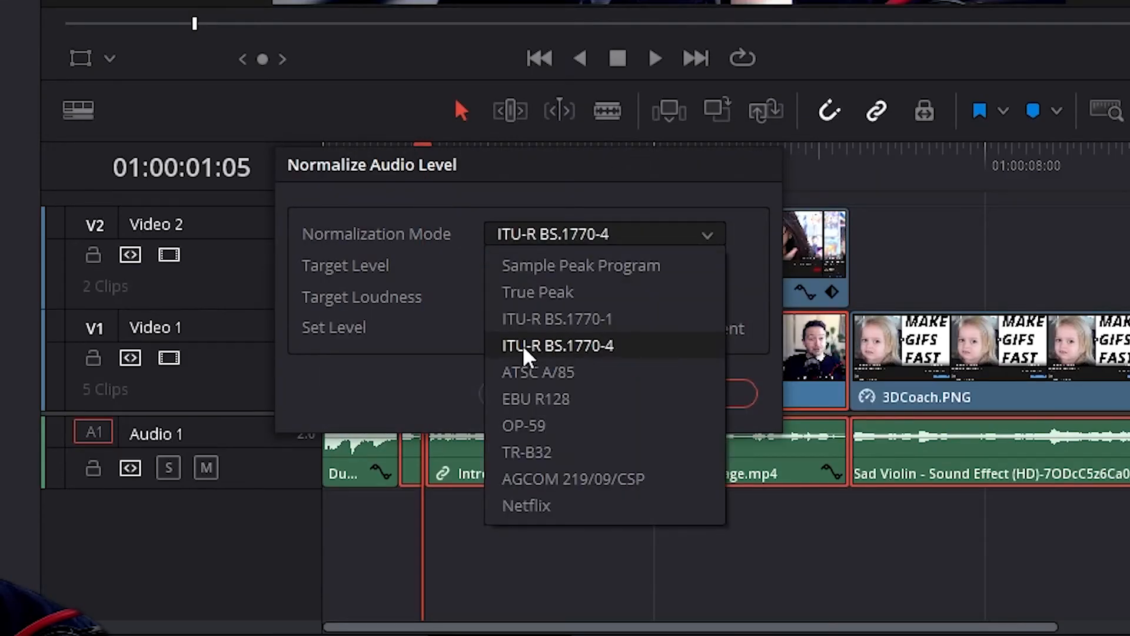
left_click(564, 348)
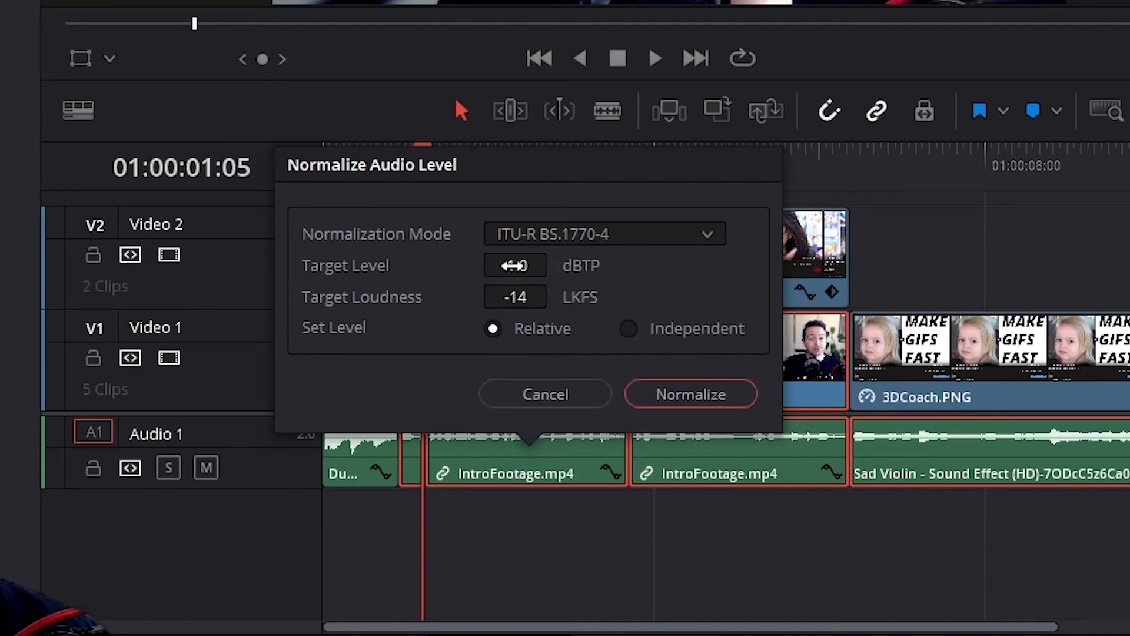
left_click(512, 269)
key("BackSpace")
key("BackSpace")
key("BackSpace")
key("BackSpace")
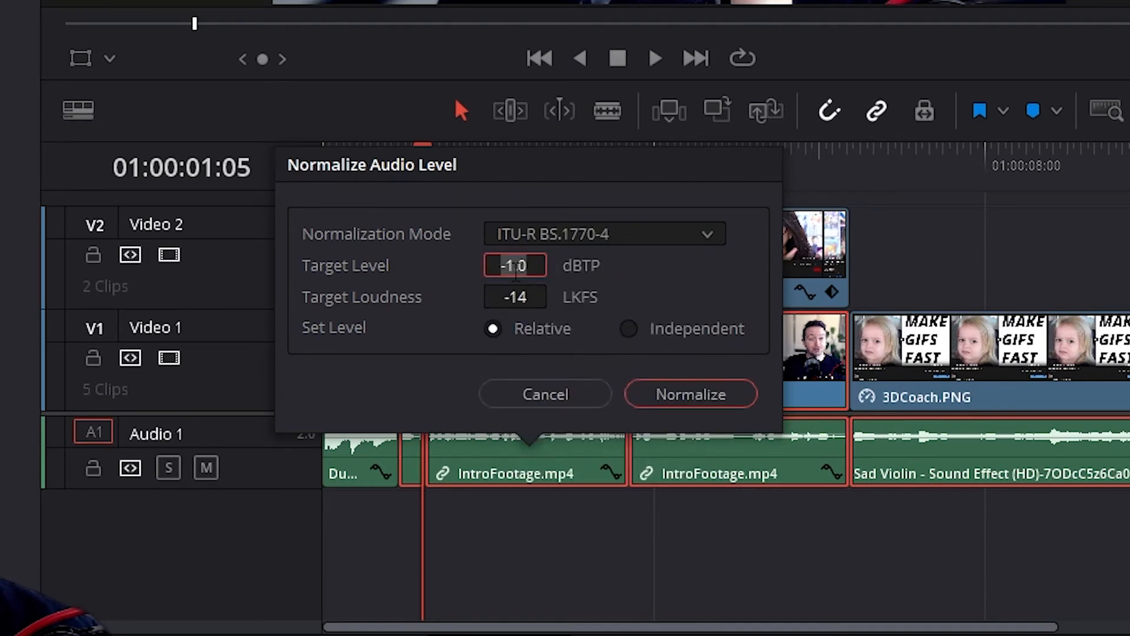
type("-1")
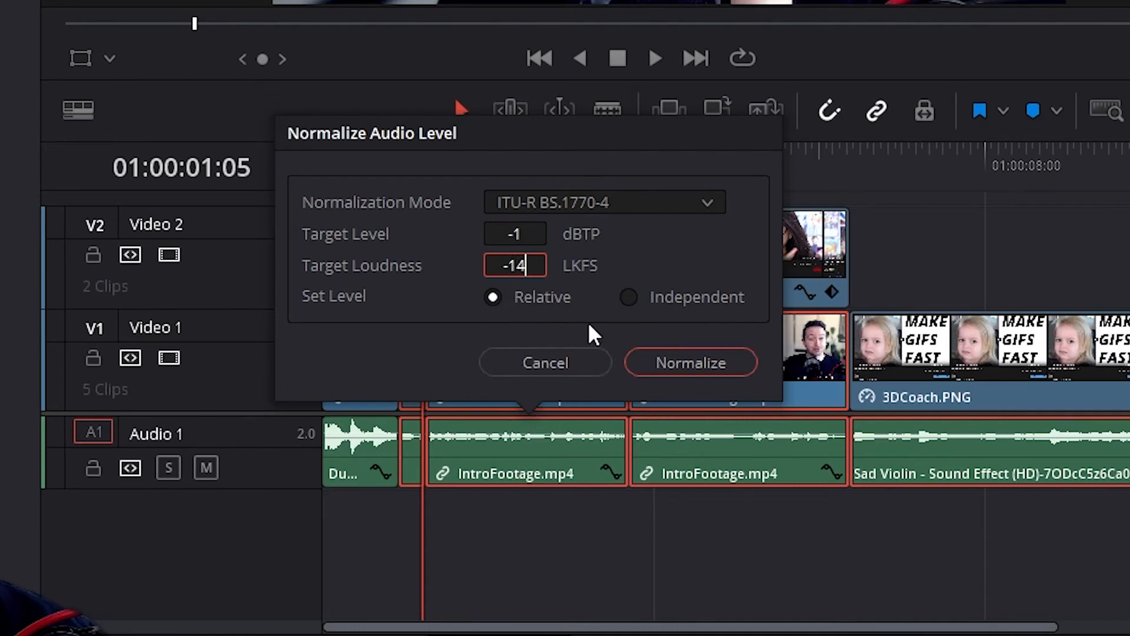
left_click(687, 355)
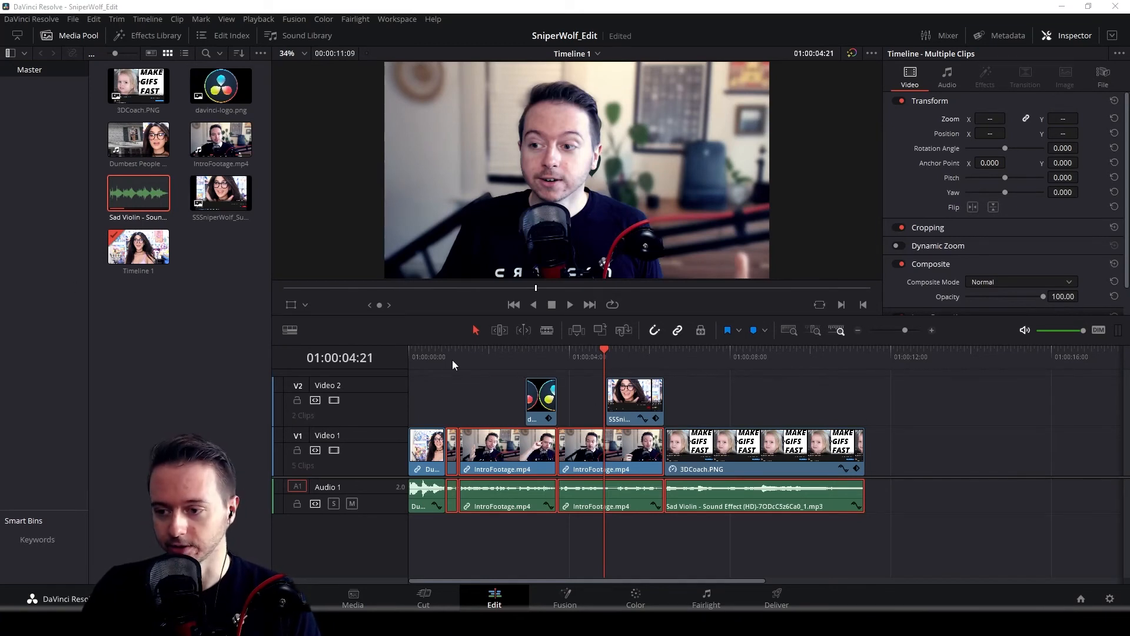
Step: Play the timeline from its beginning to check the normalized audio
left_click(426, 356)
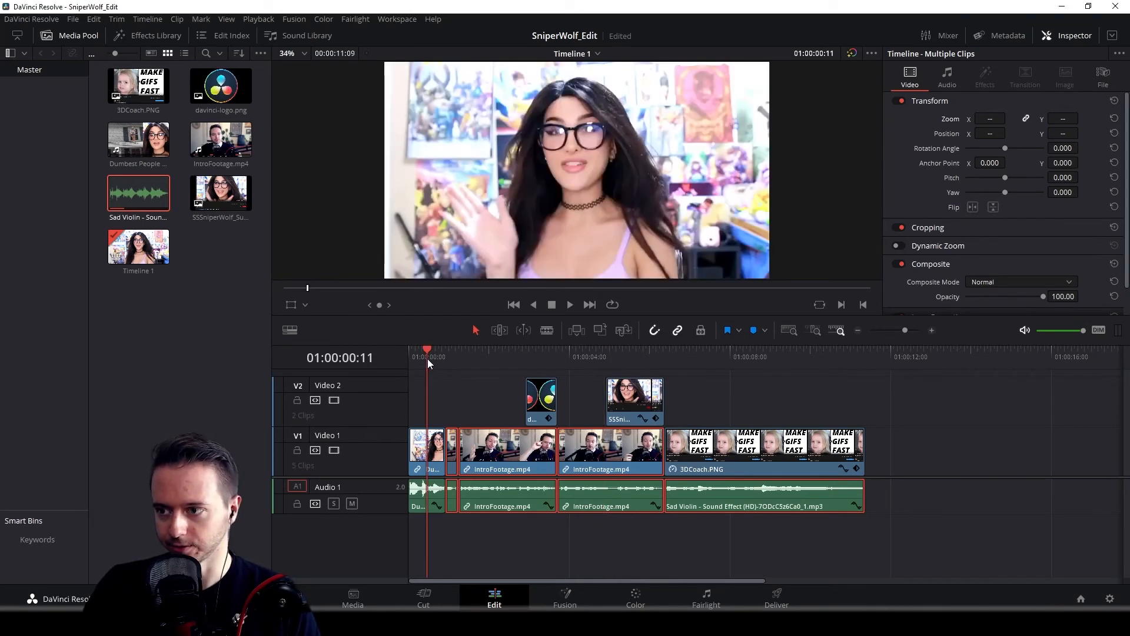
left_click_drag(428, 359, 415, 355)
key("space")
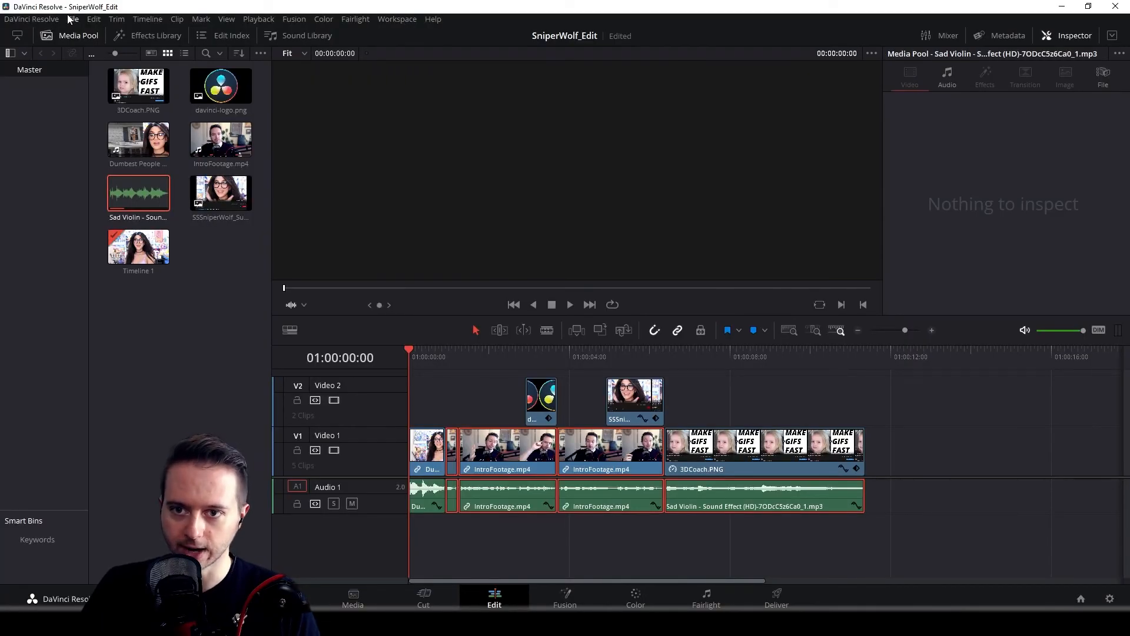
Step: Open the render settings, choose the YouTube 1080p preset, and name the output file Swagswagswagswagswag in a folder under D:\Youtube\Episodes
left_click(72, 19)
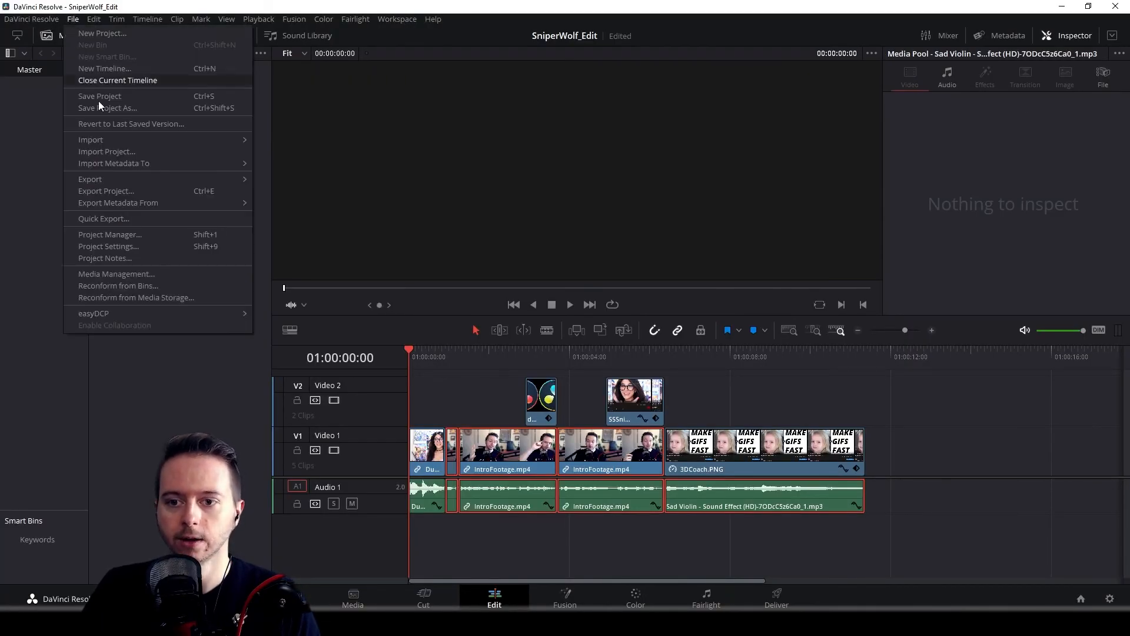
mouse_move(142, 181)
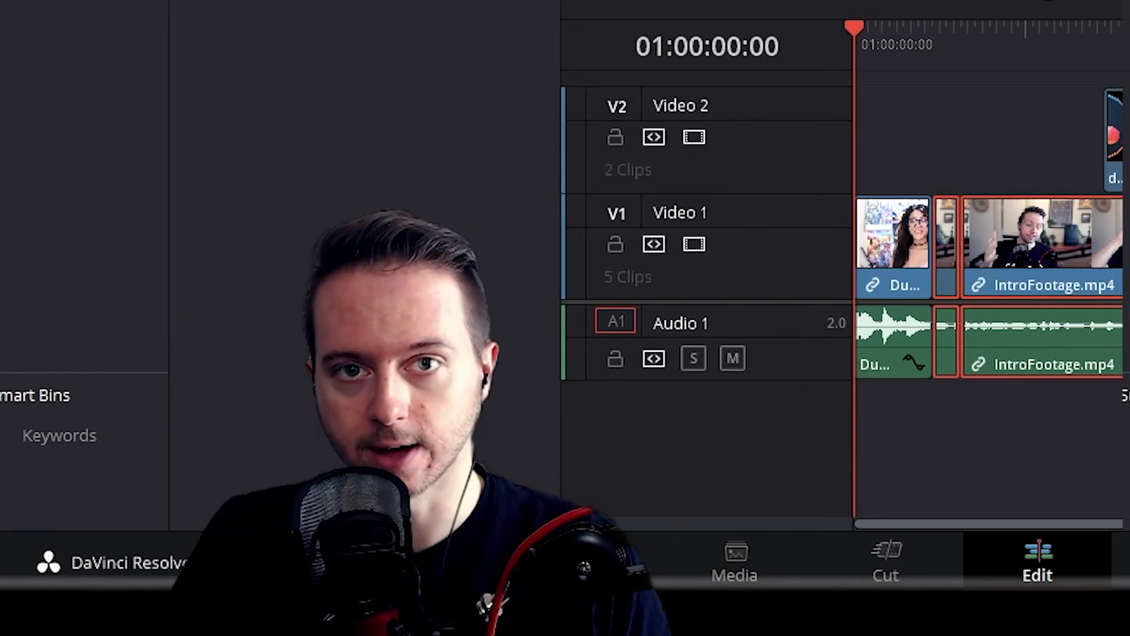
left_click(570, 409)
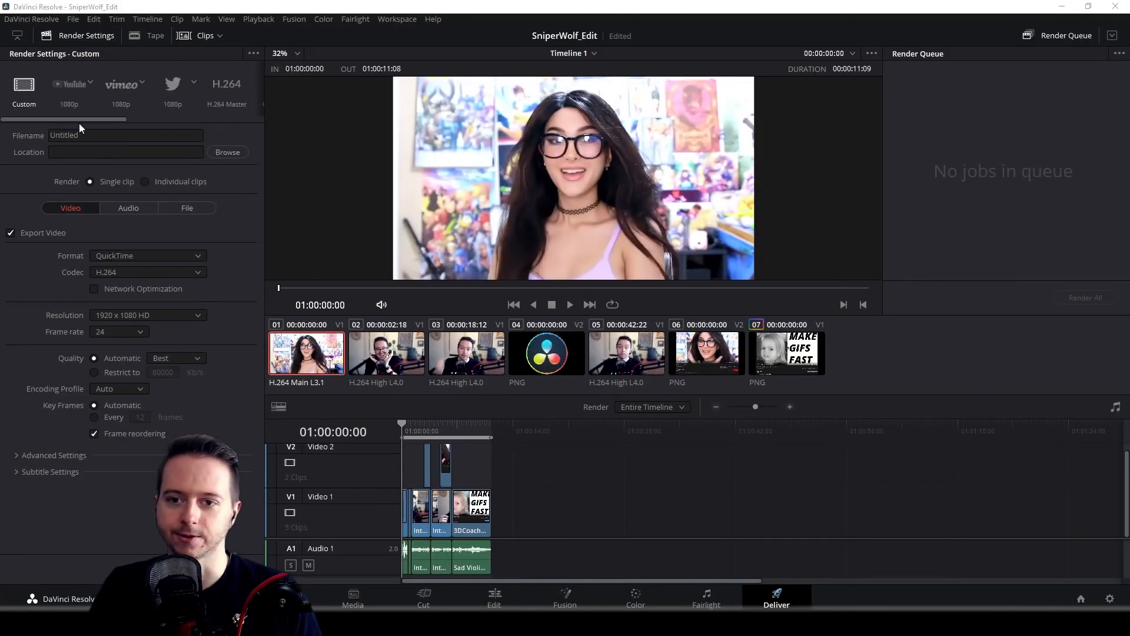
left_click(68, 84)
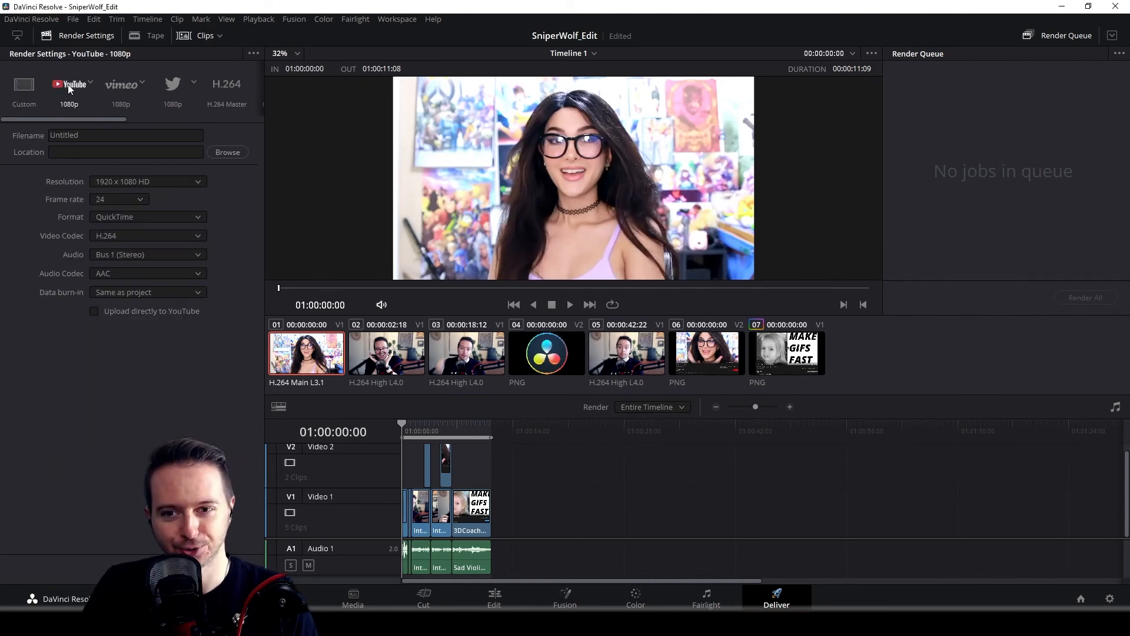
left_click(94, 136)
type("Swagswagswagswagswag")
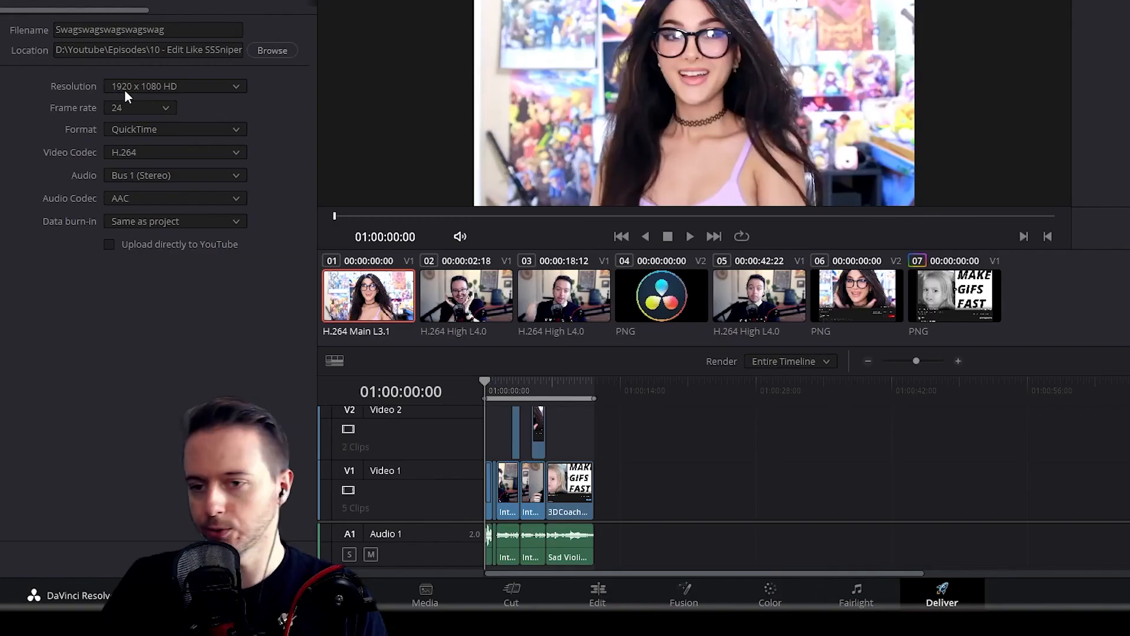
Step: Set the render frame rate to 30 (3:2) and the video codec to H.264
left_click(161, 107)
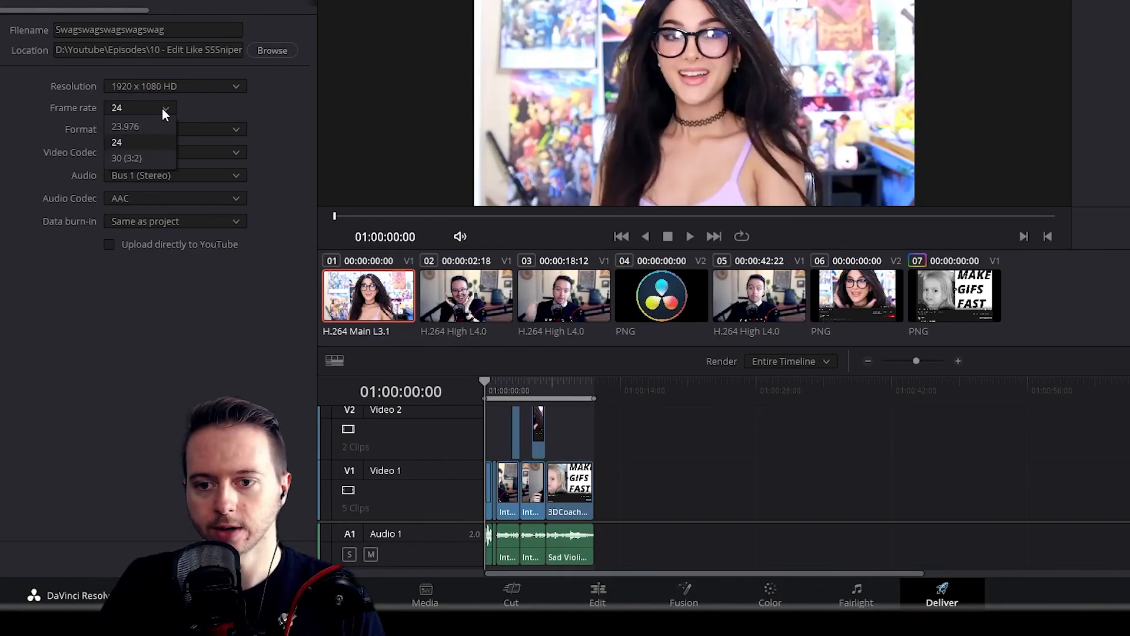
left_click(140, 158)
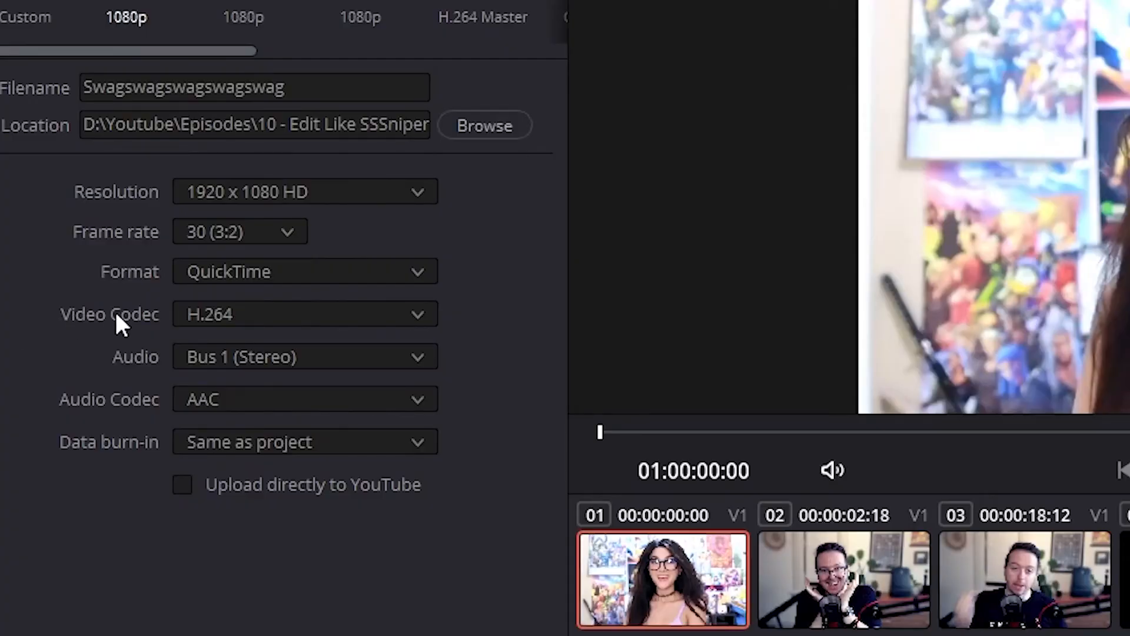
left_click(400, 313)
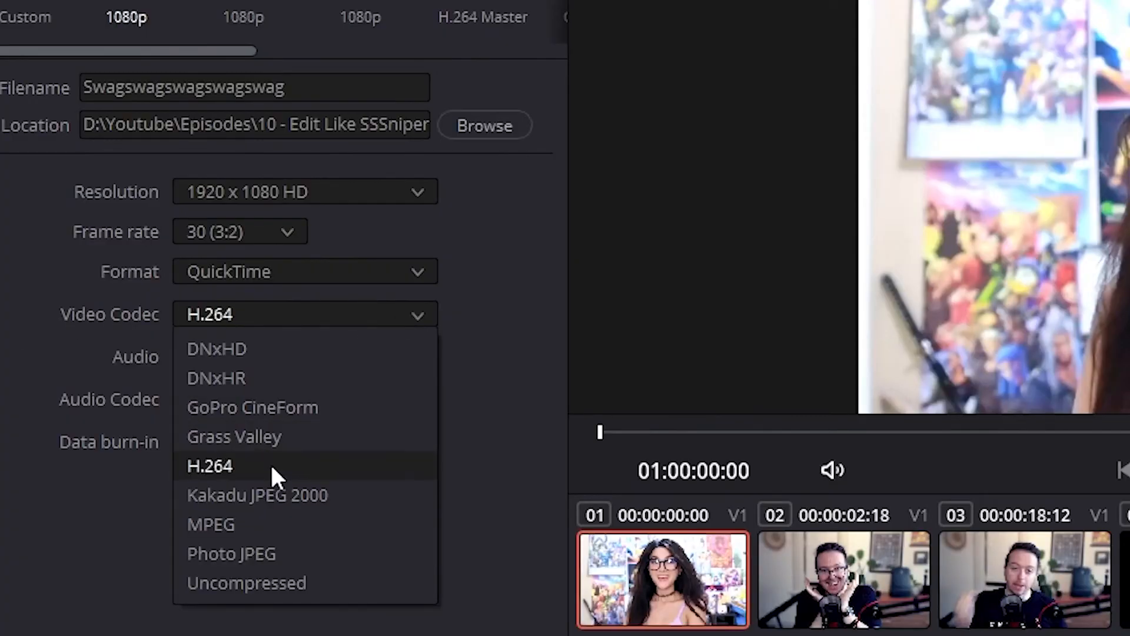
left_click(217, 461)
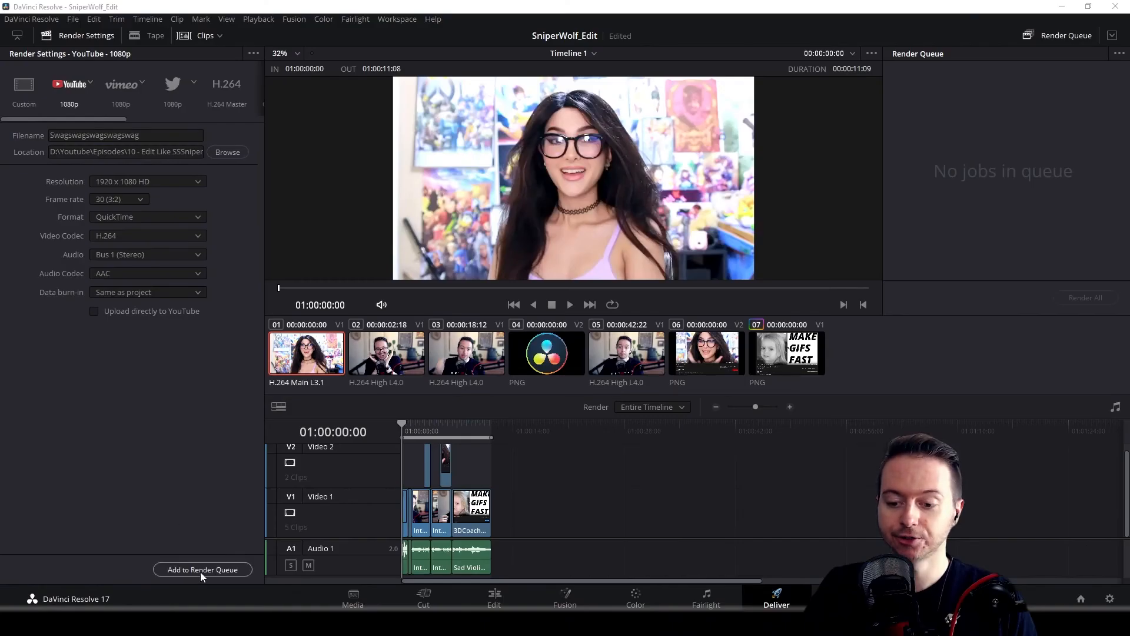
Step: Add the timeline to the render queue as a job and render it
left_click(183, 570)
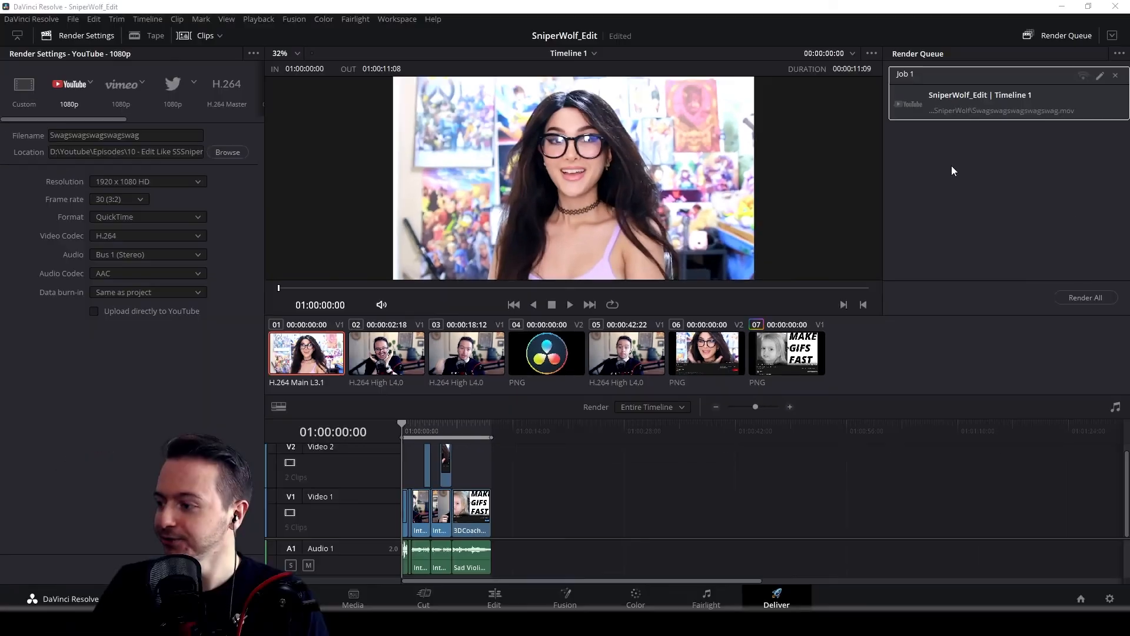
left_click(1074, 296)
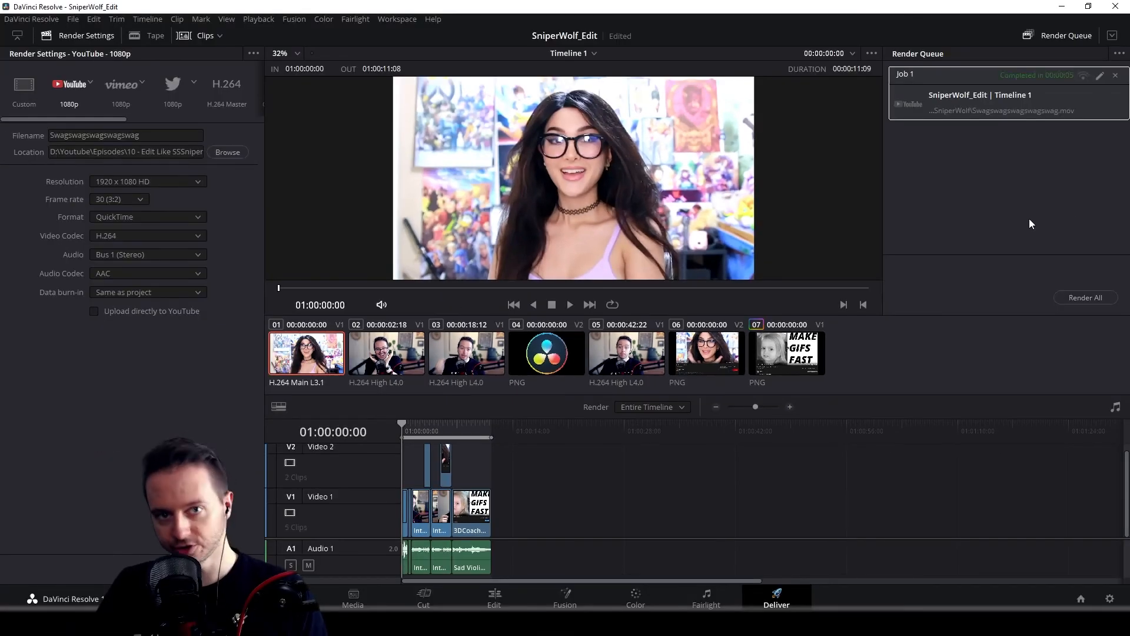